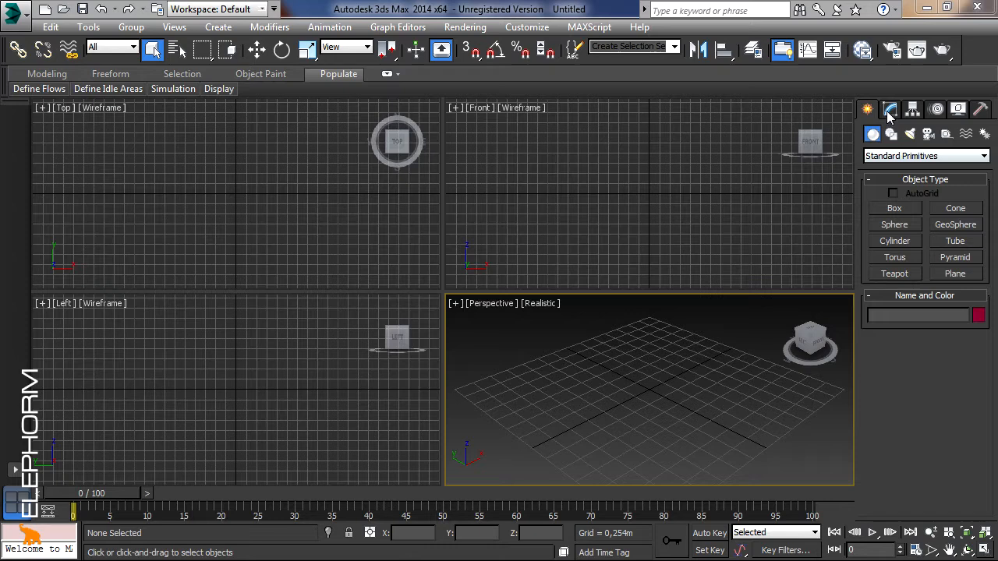
# Step: Activate the Line spline tool and turn on 3D snapping to grid points for work in the Front view
pyautogui.moveTo(536, 186); pyautogui.dragTo(526, 252, button='middle')
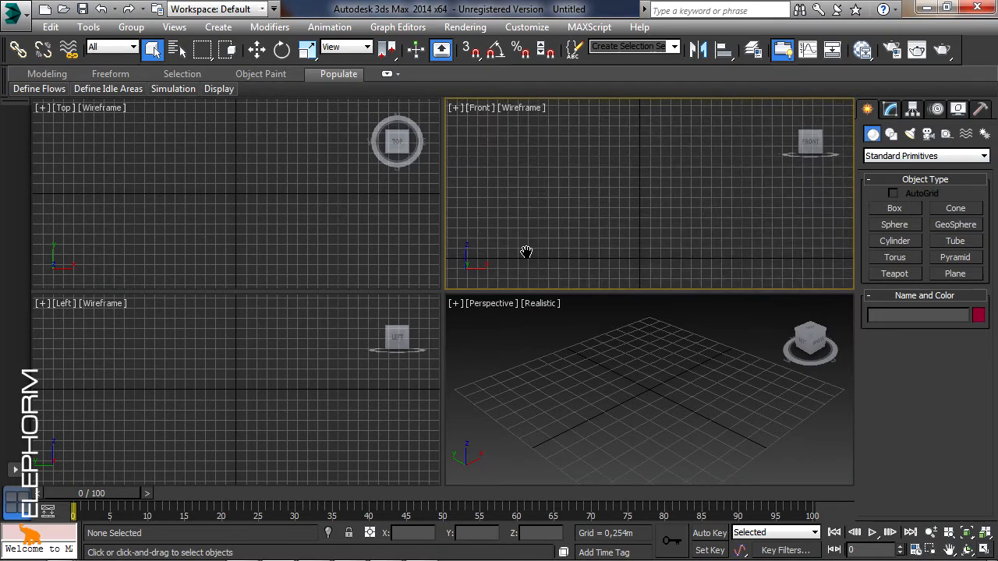
pyautogui.click(890, 109)
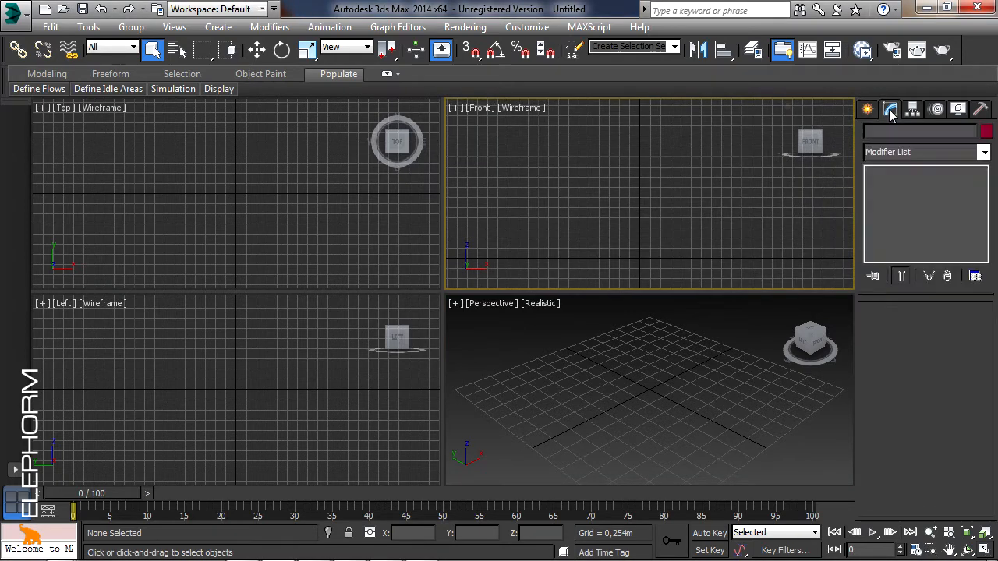
pyautogui.click(870, 114)
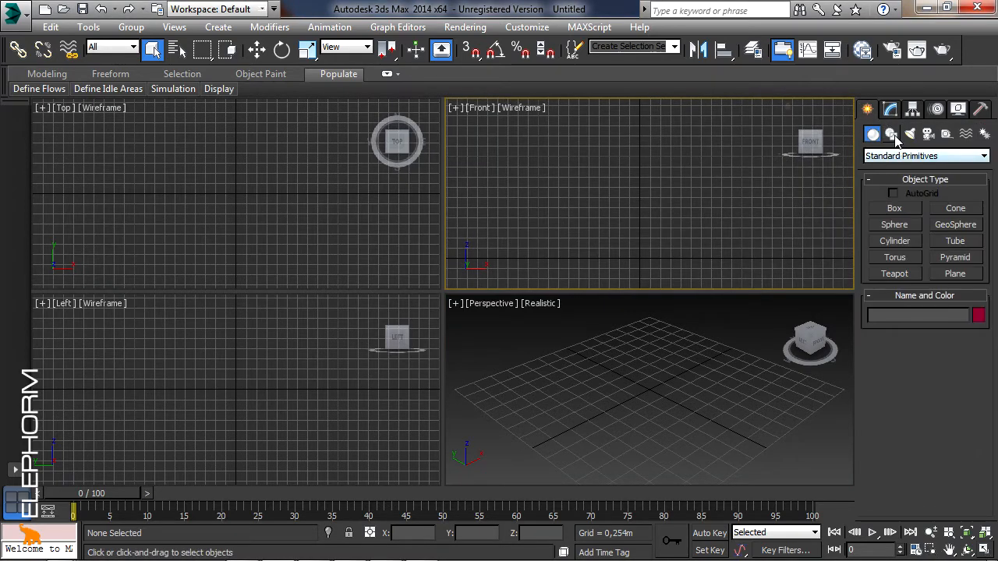
pyautogui.click(891, 135)
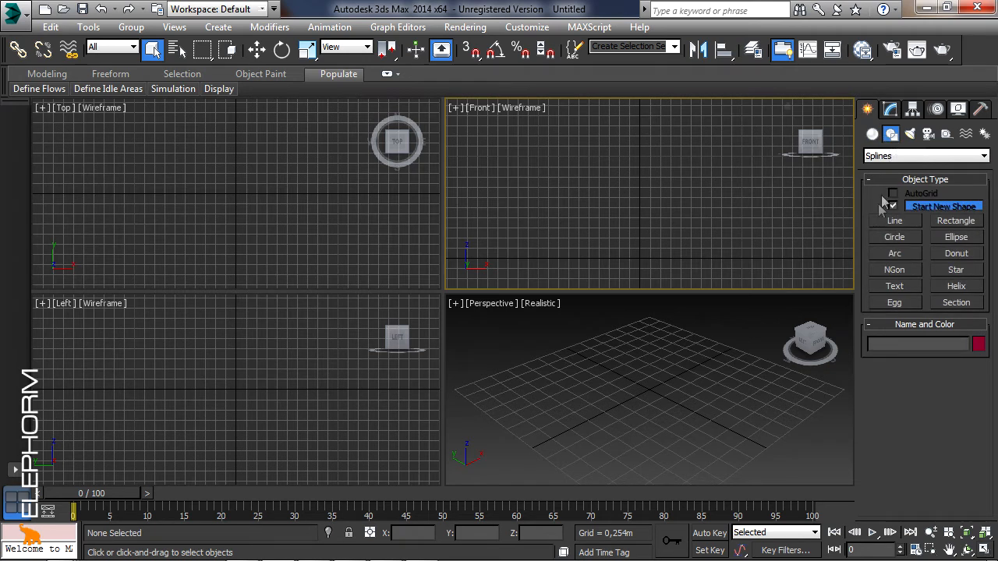
pyautogui.click(895, 224)
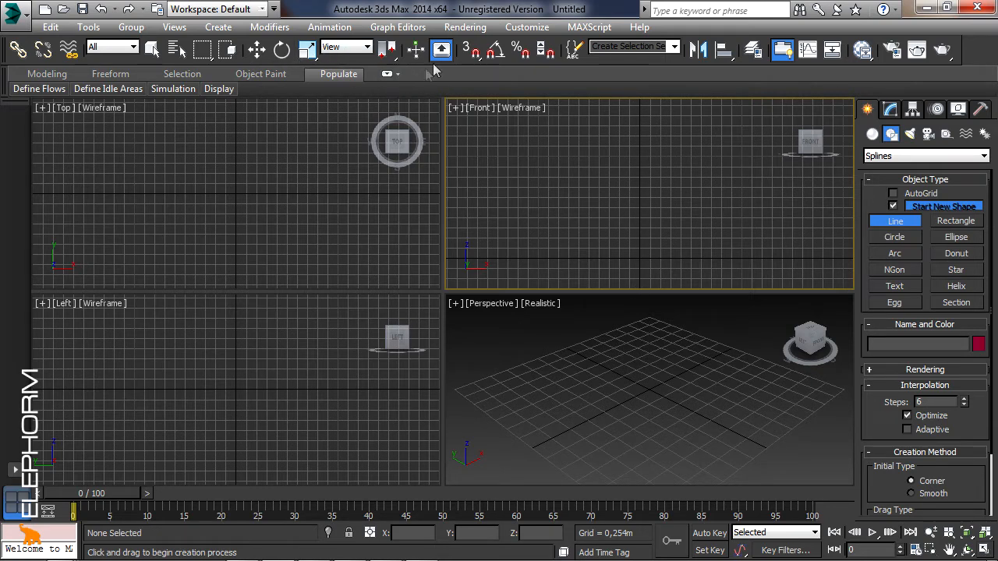
pyautogui.click(477, 51)
pyautogui.rightClick(478, 52)
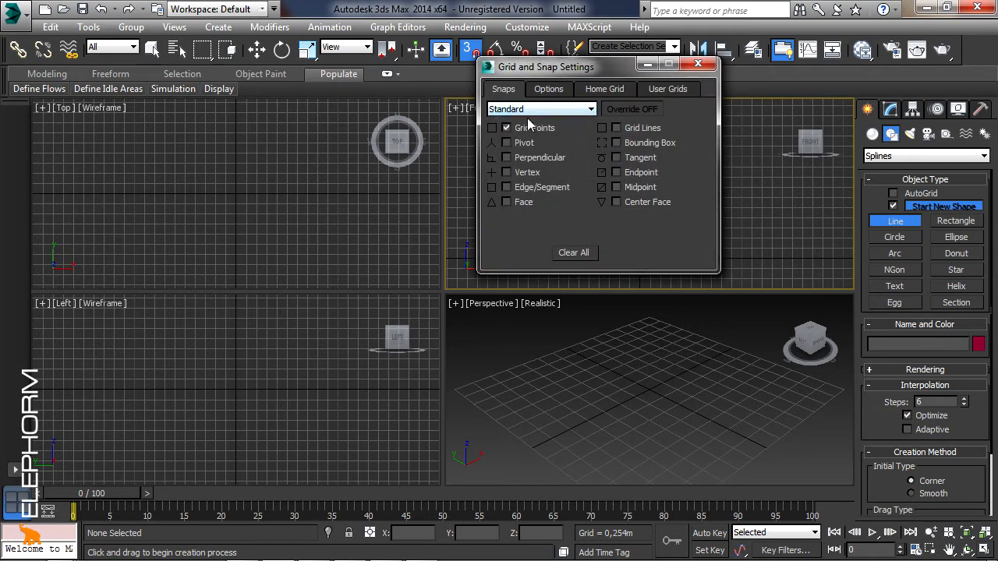
pyautogui.click(698, 64)
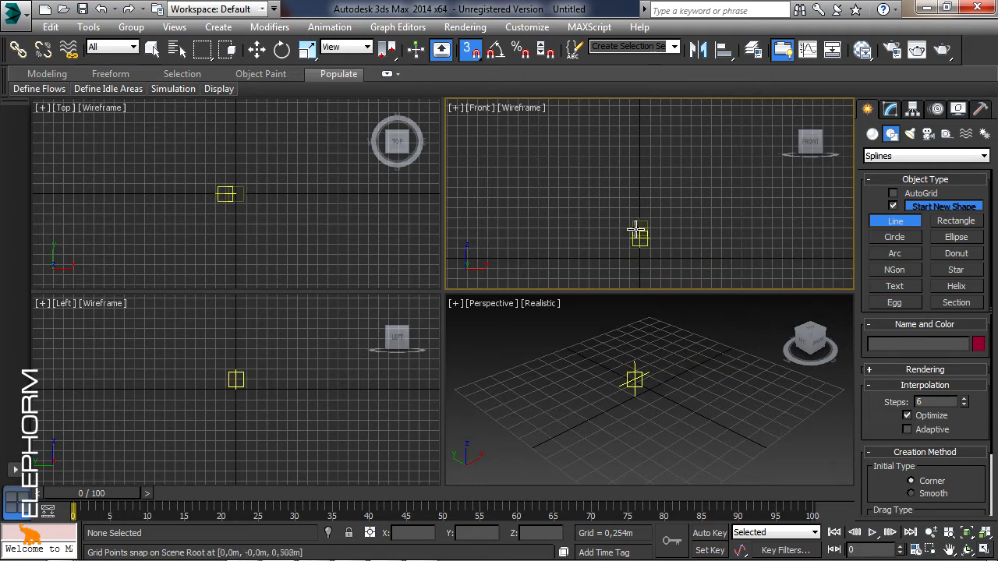
# Step: Draw a grid-snapped half-profile of a goblet in the Front view, from the origin through base, stem and flared bowl back to the axis
pyautogui.click(639, 257)
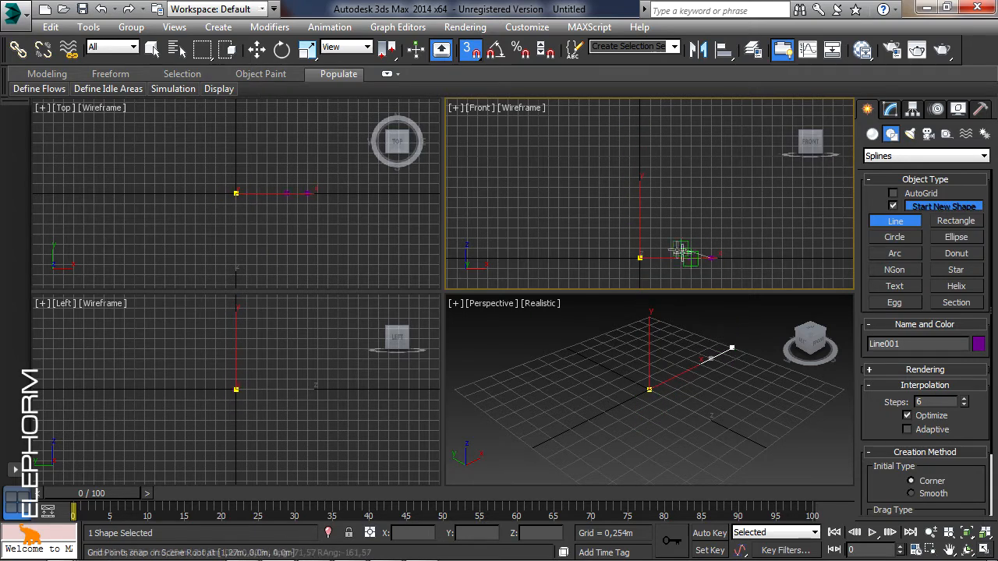
pyautogui.click(650, 238)
pyautogui.click(650, 207)
pyautogui.click(731, 117)
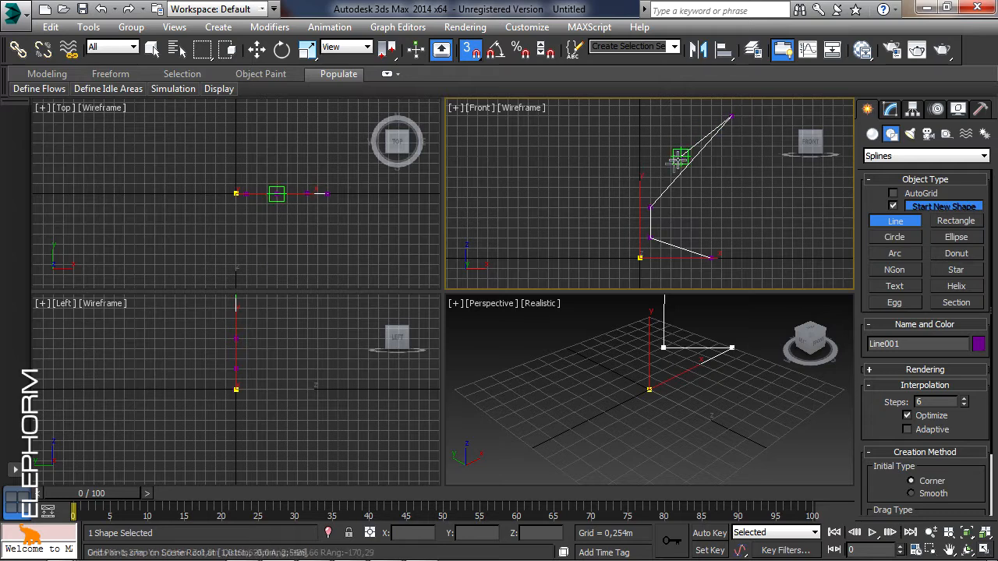
pyautogui.click(721, 106)
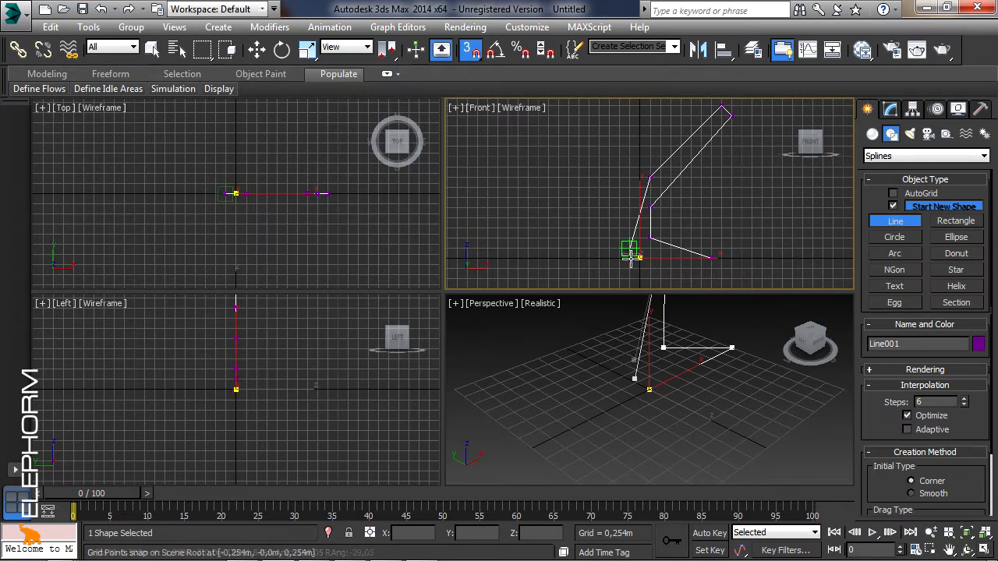
pyautogui.click(641, 177)
pyautogui.rightClick(641, 177)
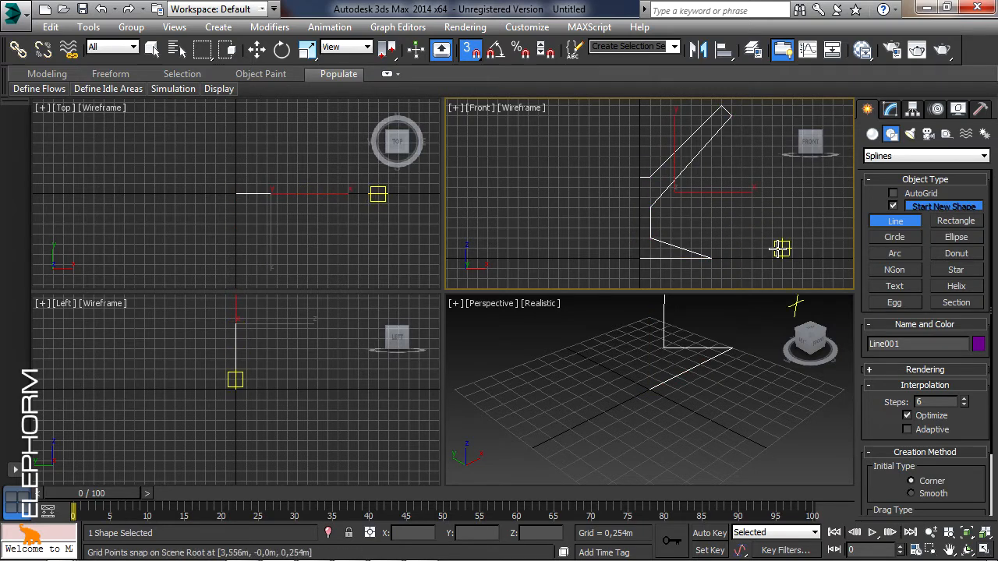
# Step: Apply a Lathe modifier to the goblet profile line
pyautogui.click(891, 113)
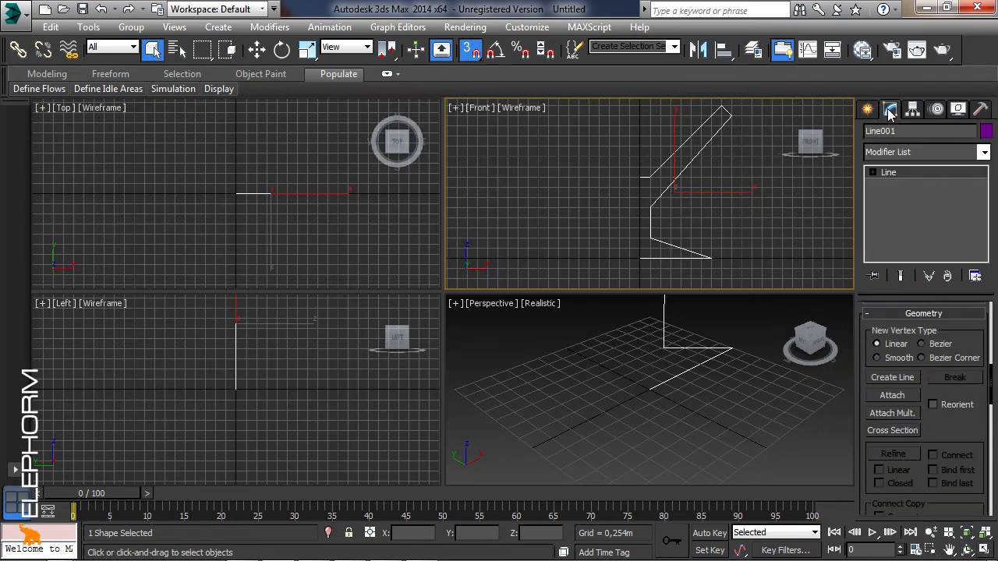
pyautogui.click(984, 152)
pyautogui.moveTo(984, 199); pyautogui.dragTo(981, 272)
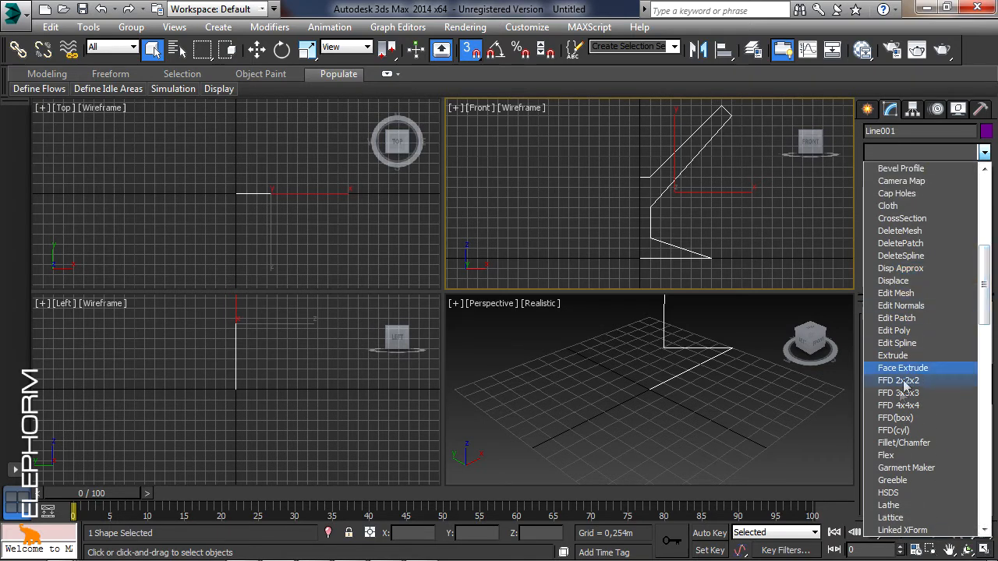
pyautogui.click(895, 505)
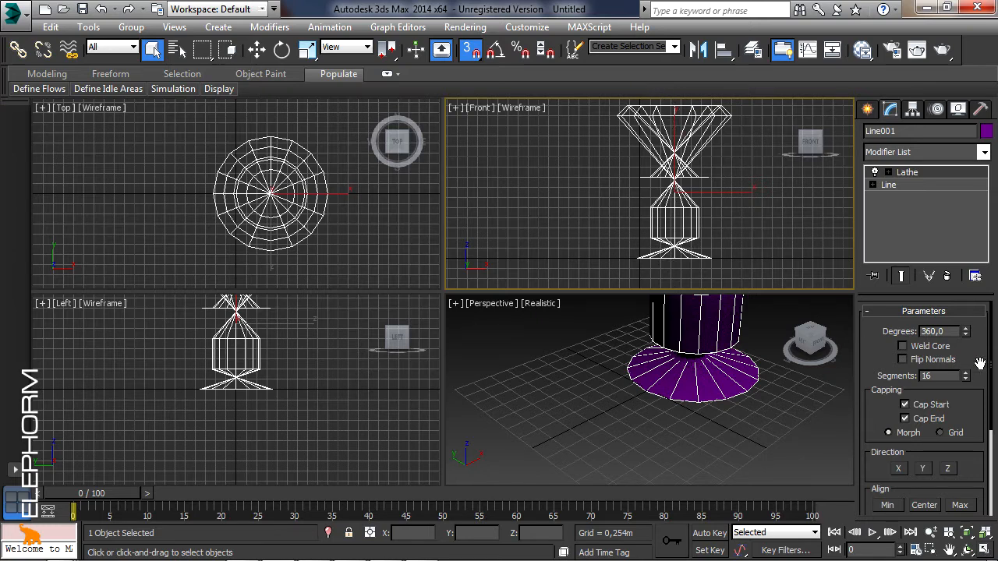
# Step: Align the lathe axis to the profile's minimum so the goblet revolves around its inner edge
pyautogui.moveTo(980, 363); pyautogui.dragTo(967, 288)
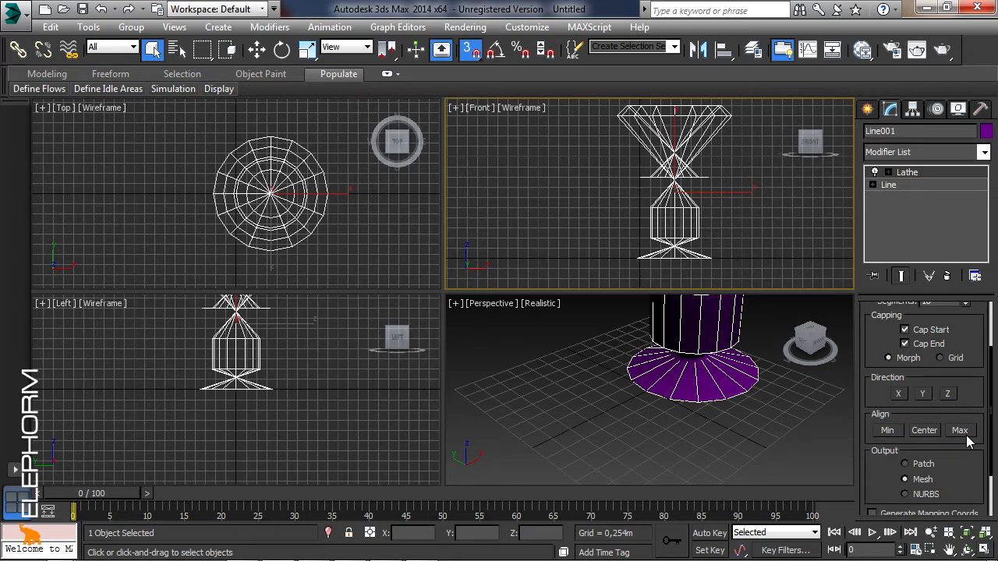
pyautogui.click(889, 431)
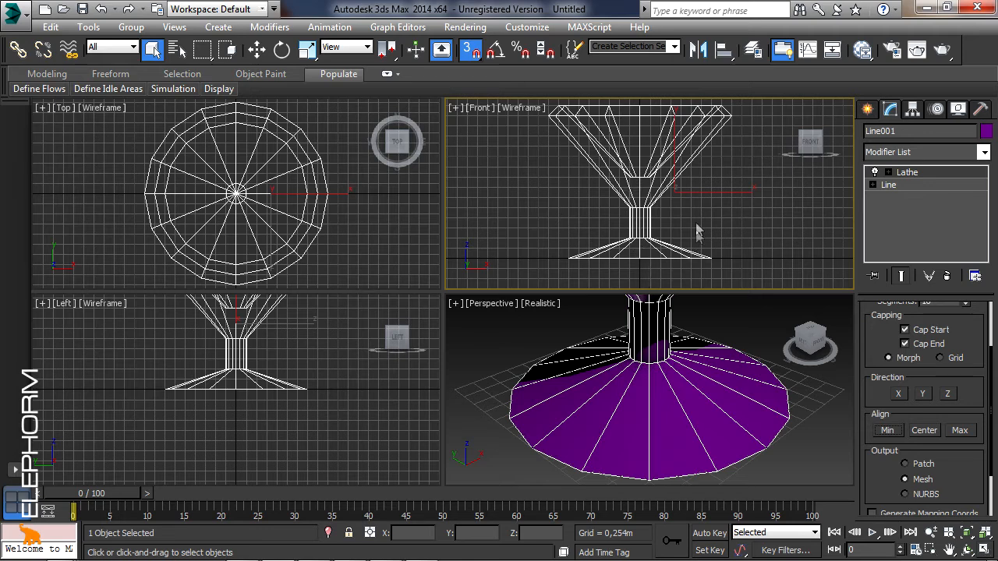
pyautogui.moveTo(662, 383); pyautogui.dragTo(646, 418, button='middle')
pyautogui.scroll(-5, 647, 419)
pyautogui.moveTo(652, 359); pyautogui.dragTo(642, 412, button='middle')
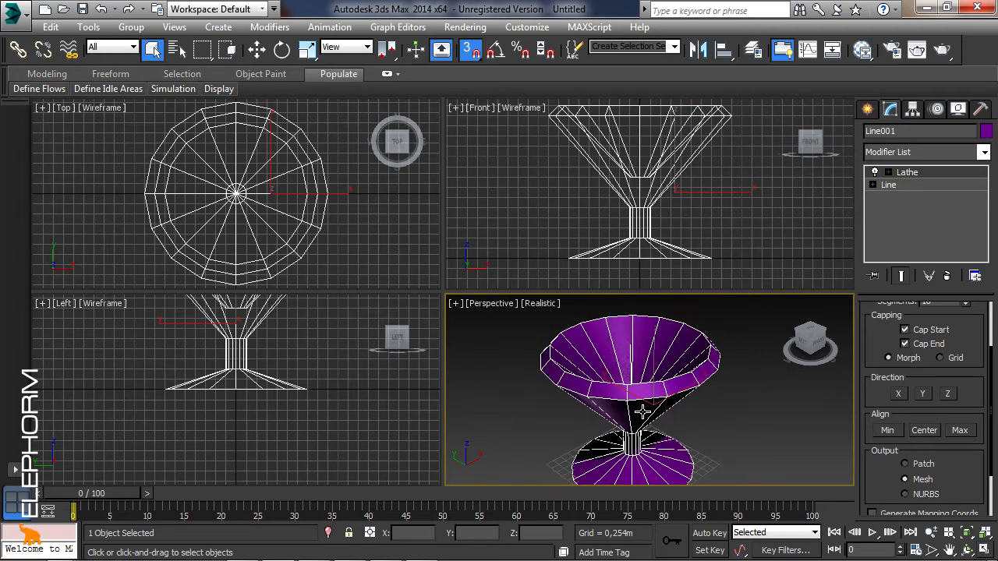
# Step: Inspect the underside of the goblet's base and enable Weld Core on the Lathe
pyautogui.click(967, 551)
pyautogui.moveTo(655, 414); pyautogui.dragTo(611, 216)
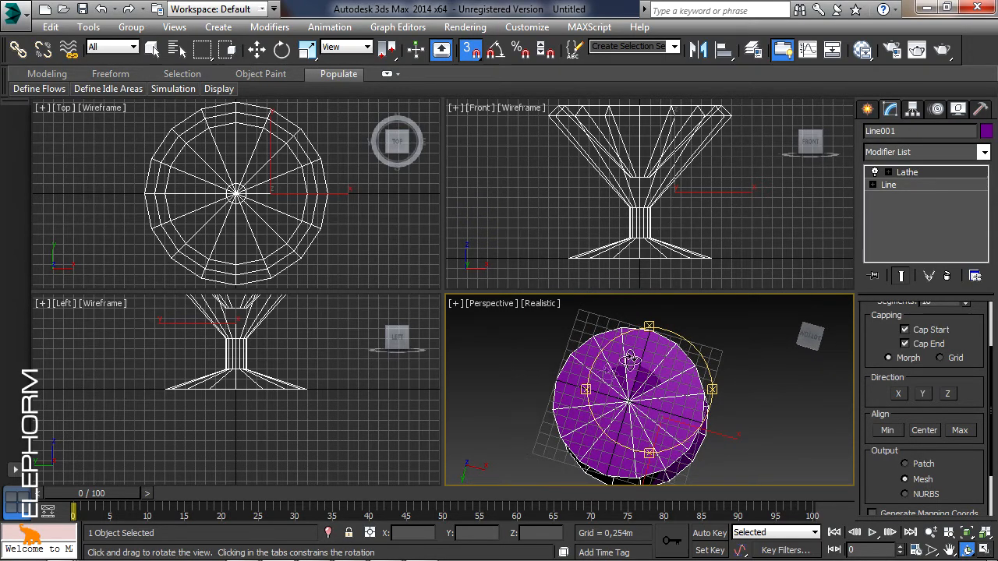
pyautogui.moveTo(978, 336); pyautogui.dragTo(974, 450)
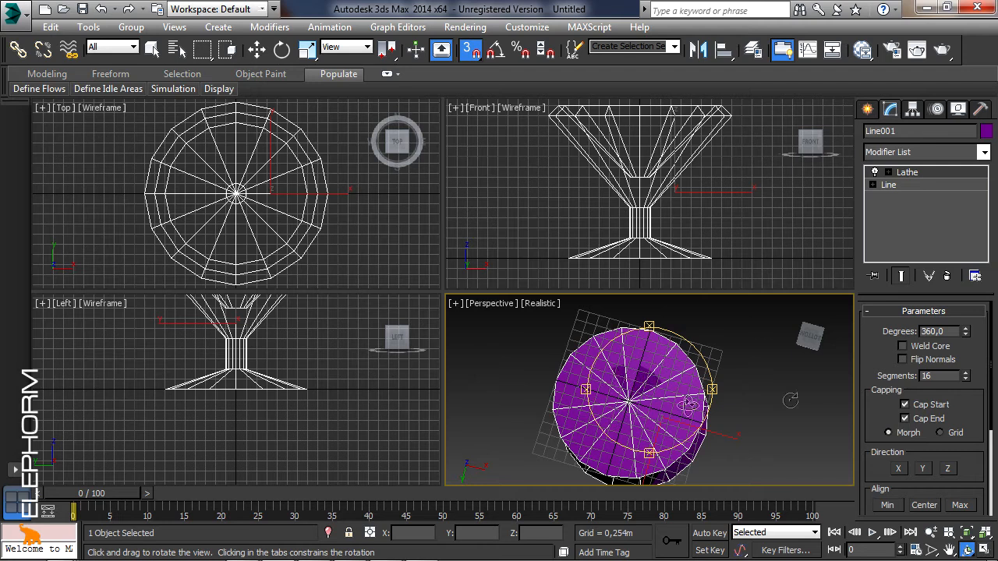
pyautogui.click(900, 348)
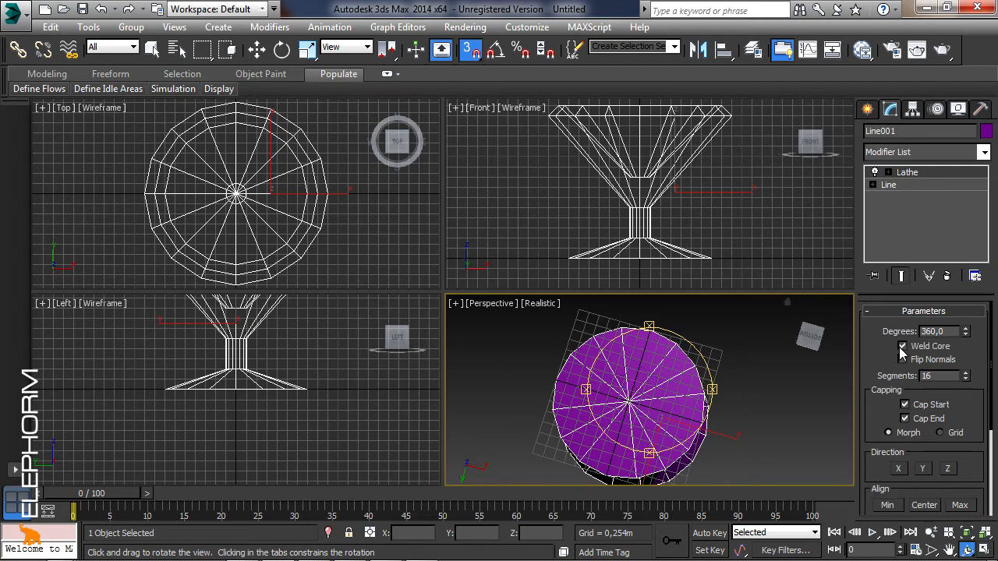
pyautogui.moveTo(647, 396); pyautogui.dragTo(635, 439)
pyautogui.moveTo(638, 400); pyautogui.dragTo(640, 343)
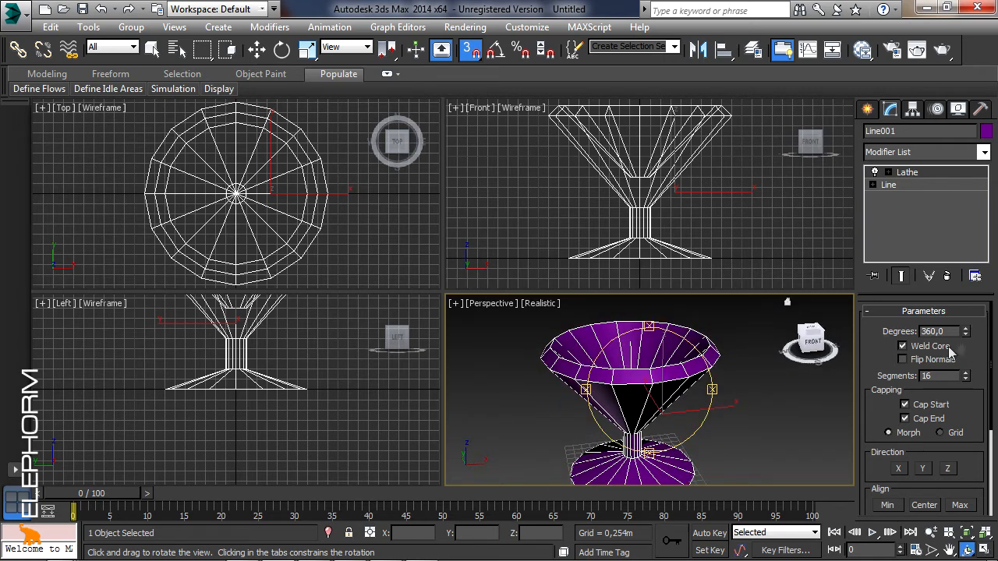
# Step: Enter vertex editing on the profile line beneath the Lathe while showing the end result
pyautogui.click(873, 185)
pyautogui.click(896, 198)
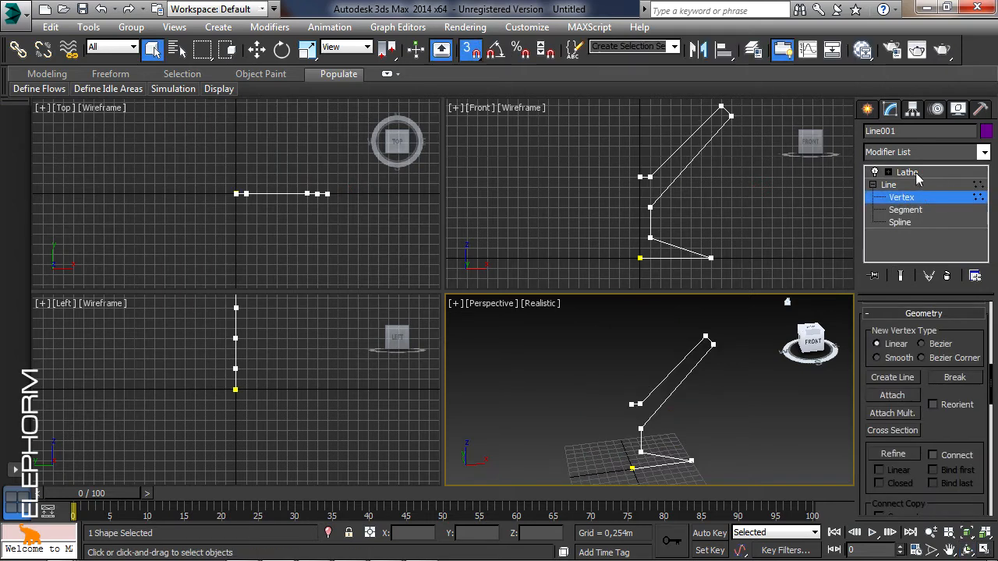
pyautogui.click(904, 278)
pyautogui.moveTo(705, 190); pyautogui.dragTo(702, 204, button='middle')
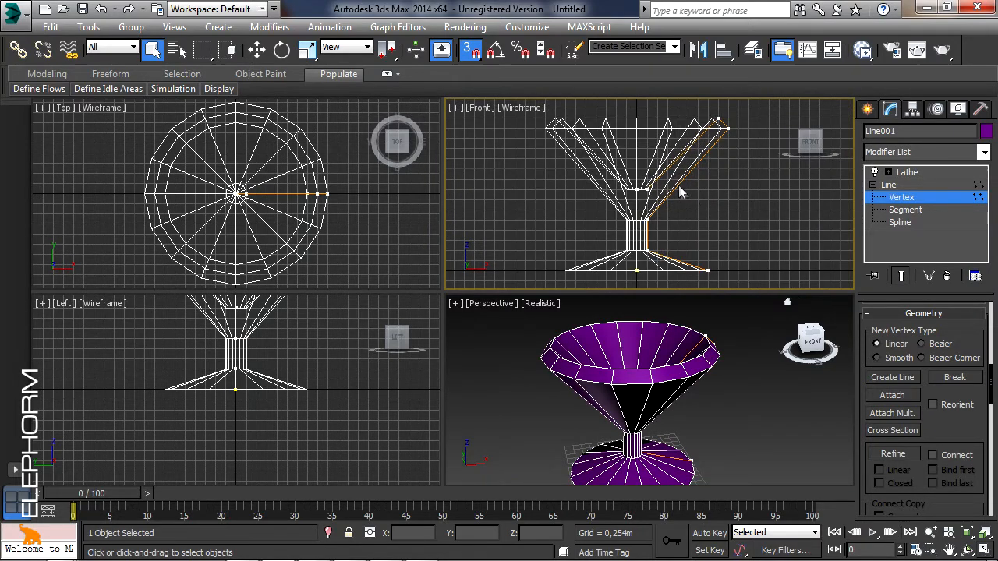
# Step: Turn off snapping and move the inner rim vertex down level with the outer one, to about X 1.932 m, Z 3.55 m
pyautogui.click(720, 119)
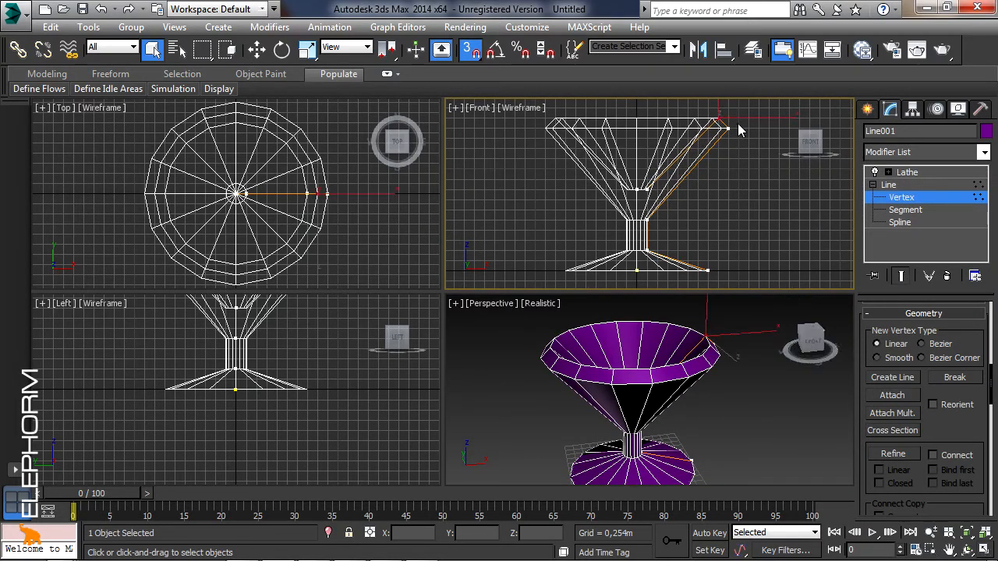
pyautogui.click(256, 49)
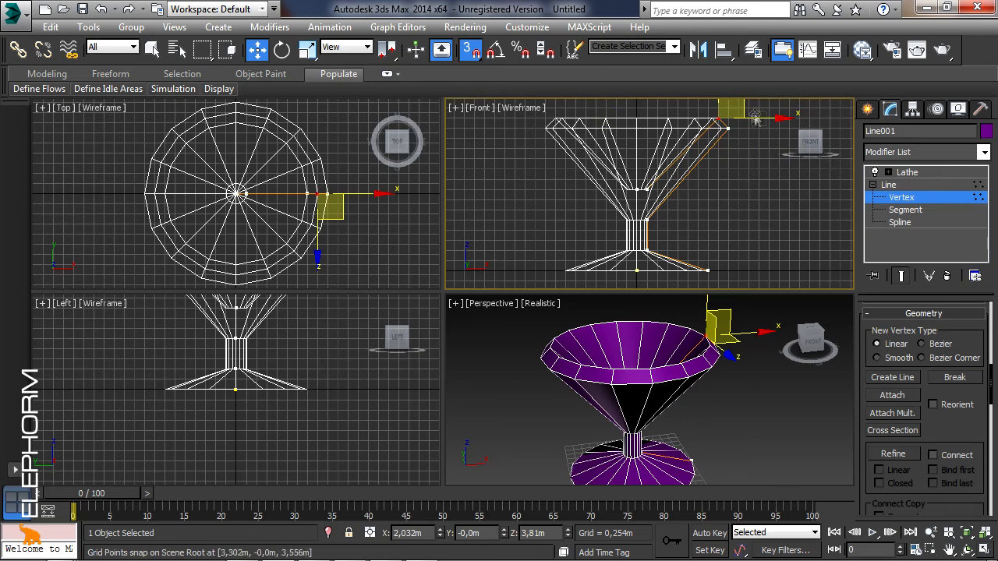
pyautogui.click(469, 50)
pyautogui.moveTo(738, 108); pyautogui.dragTo(741, 117)
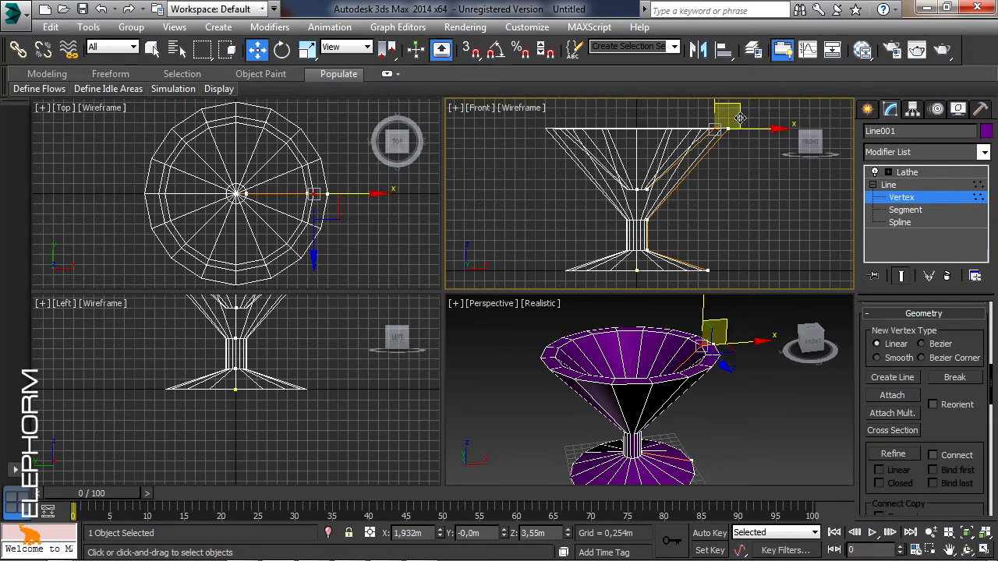
# Step: Select both rim vertices of the profile and convert them to Bezier
pyautogui.scroll(4, 720, 168)
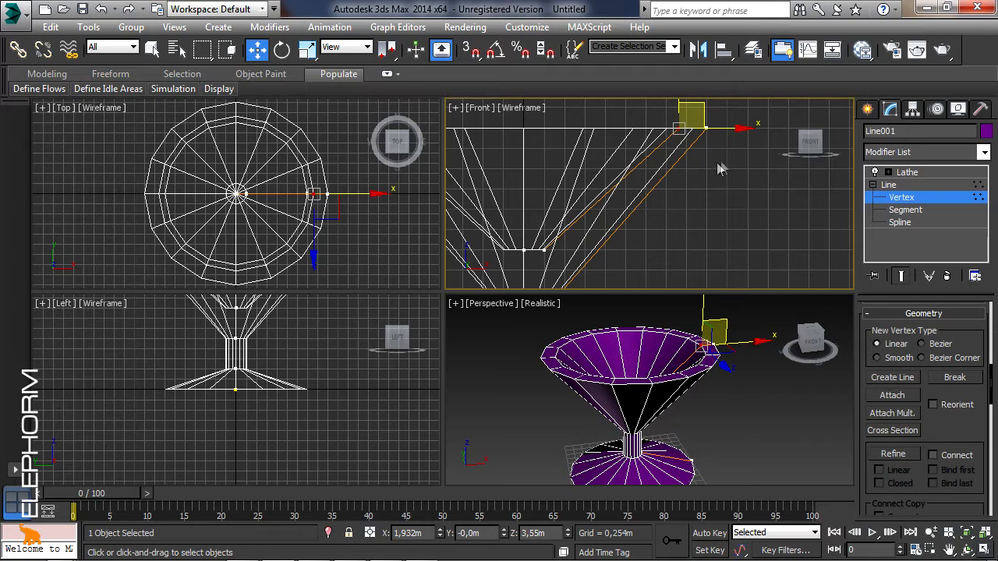
pyautogui.moveTo(681, 114); pyautogui.dragTo(706, 114)
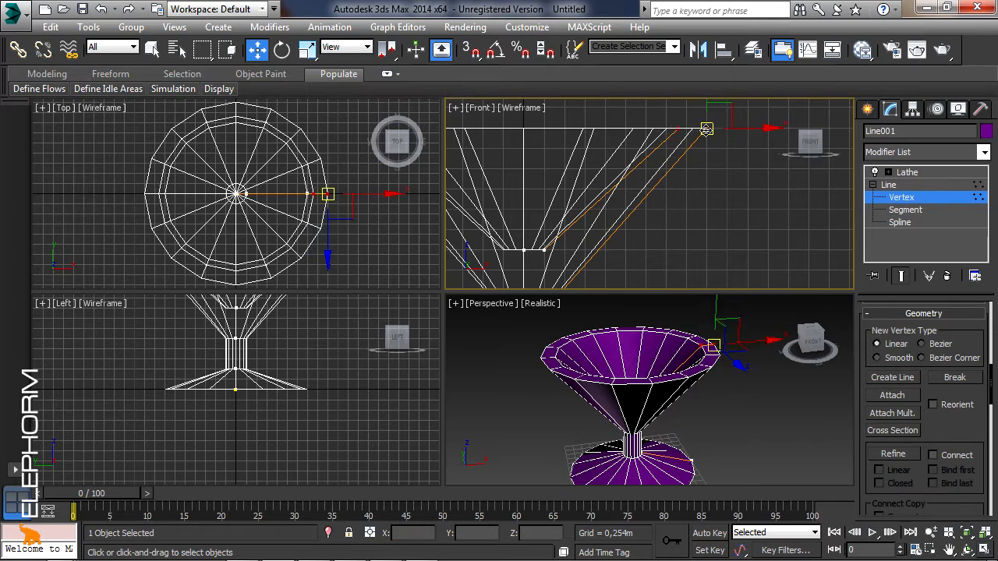
pyautogui.rightClick(706, 130)
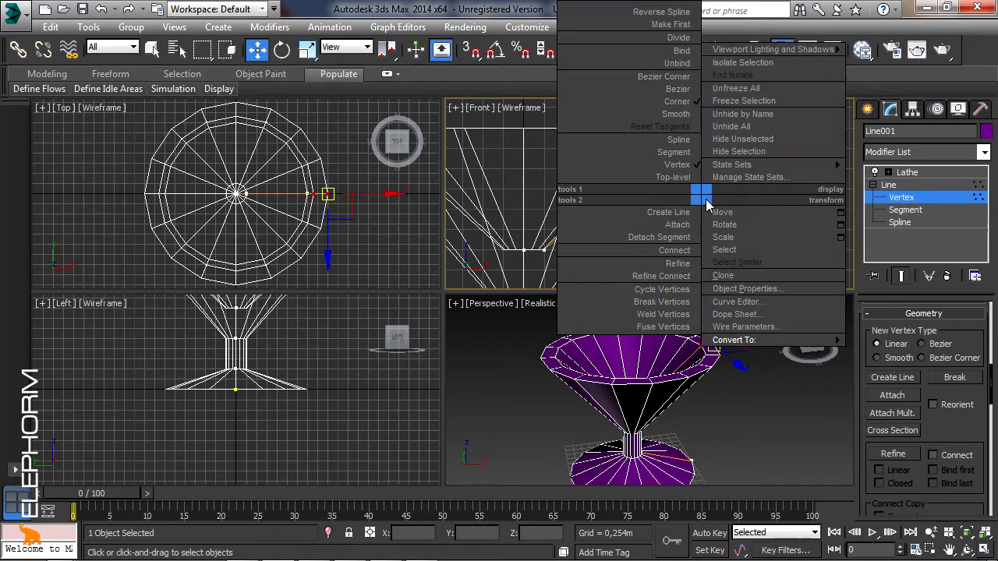
pyautogui.click(684, 91)
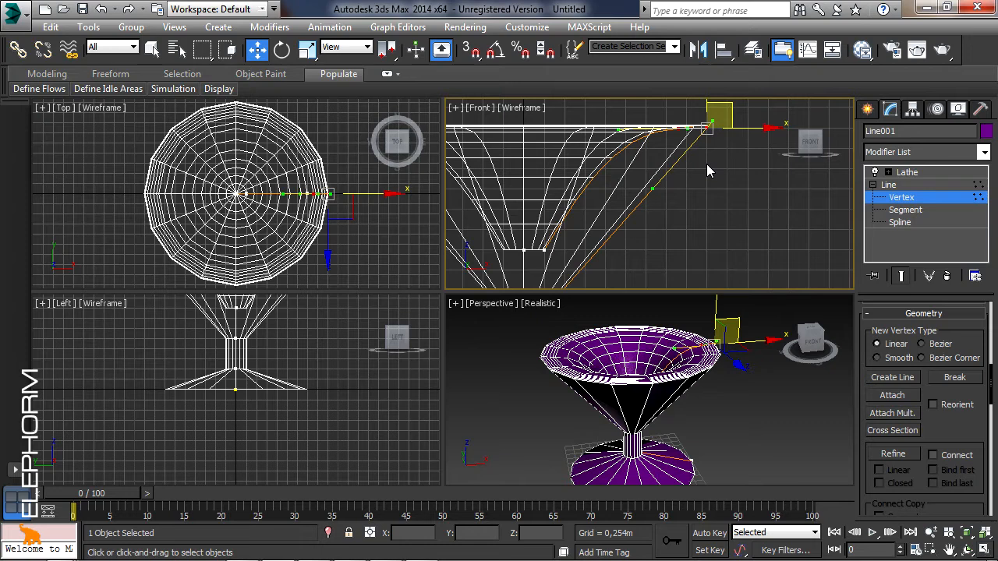
# Step: Adjust the Bezier handles of the inner and outer rim vertices to round the rim and shape the bowl's walls
pyautogui.click(679, 129)
pyautogui.moveTo(620, 130); pyautogui.dragTo(654, 158)
pyautogui.moveTo(707, 167); pyautogui.dragTo(686, 260, button='middle')
pyautogui.scroll(4, 686, 260)
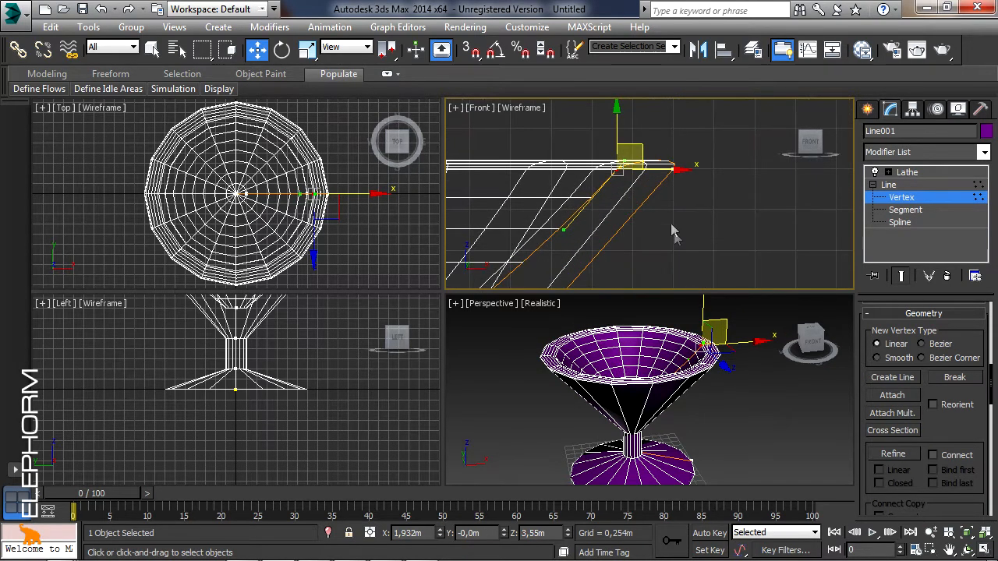
pyautogui.click(674, 169)
pyautogui.moveTo(688, 156); pyautogui.dragTo(725, 124)
pyautogui.press('F8')
pyautogui.click(616, 170)
pyautogui.moveTo(625, 159); pyautogui.dragTo(641, 143)
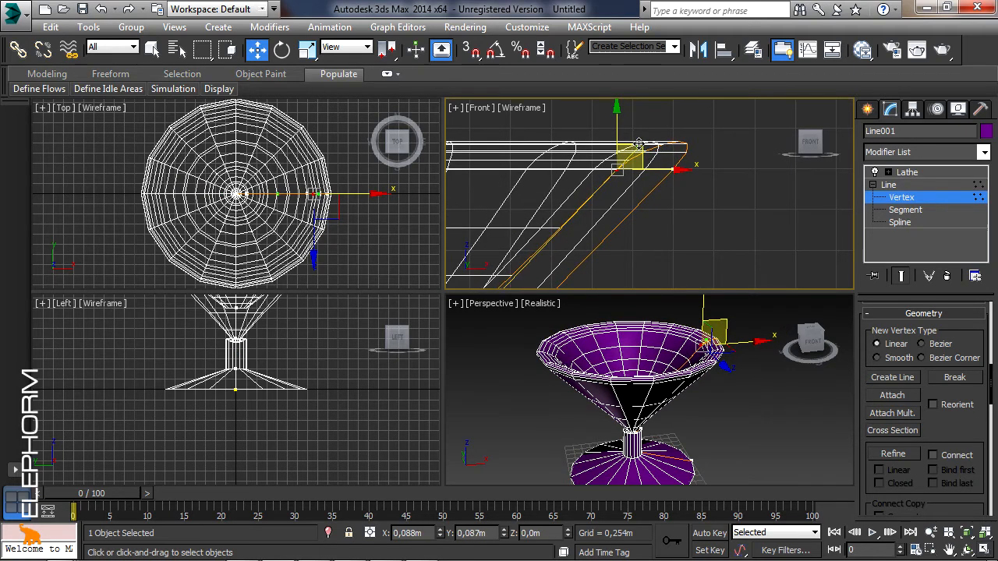
# Step: Convert the profile vertex at the top of the stem to Bezier
pyautogui.scroll(-7, 637, 191)
pyautogui.moveTo(622, 240); pyautogui.dragTo(646, 167, button='middle')
pyautogui.scroll(6, 645, 167)
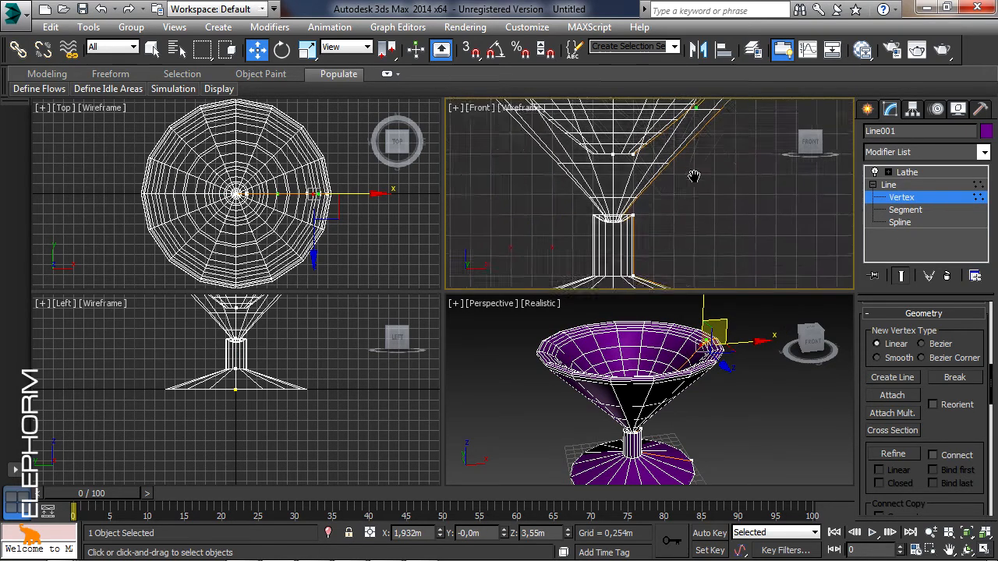
pyautogui.moveTo(640, 163); pyautogui.dragTo(623, 176)
pyautogui.rightClick(669, 154)
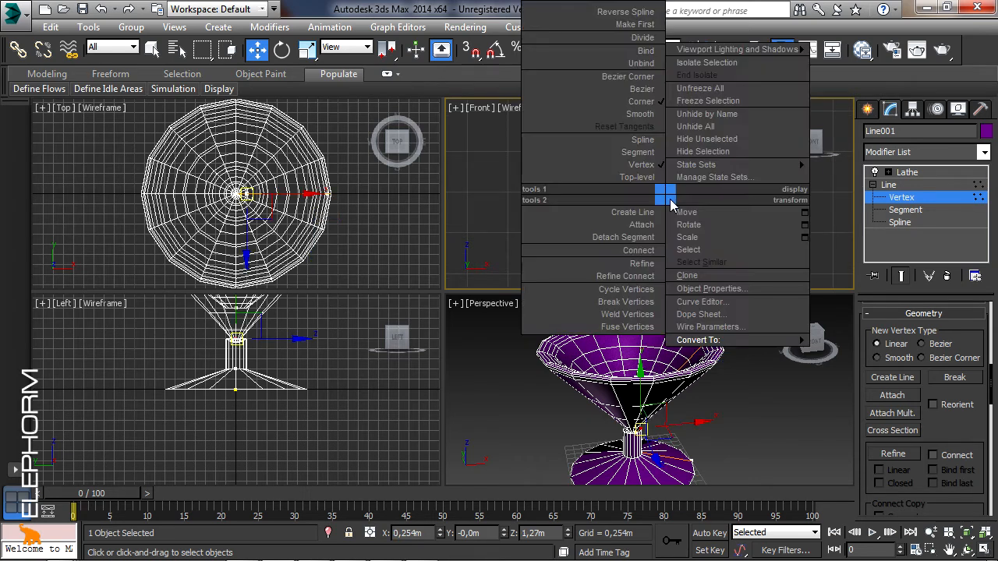
pyautogui.click(647, 89)
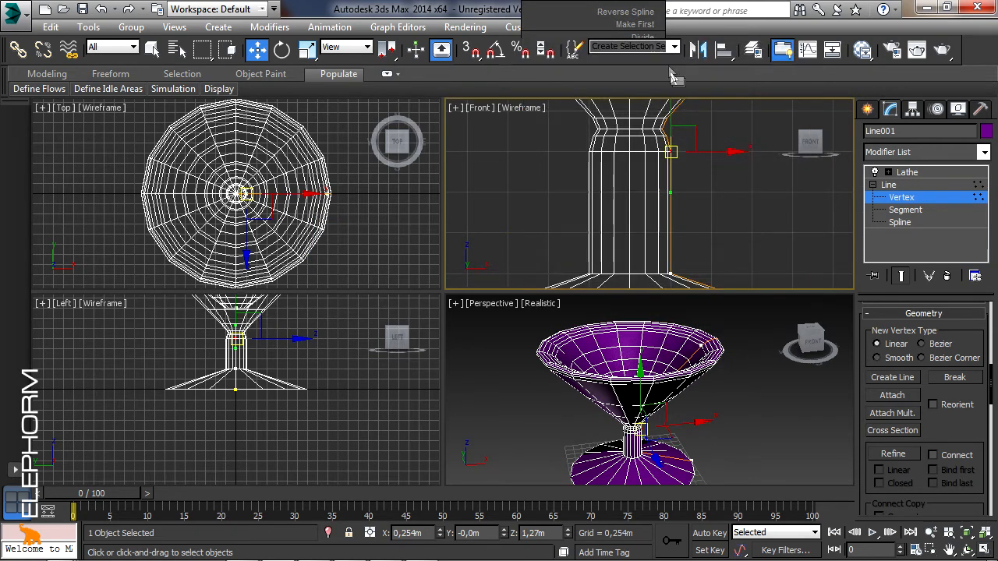
# Step: Select the outer rim vertex and adjust its lower Bezier handle so the outer bowl wall flows smoothly into the stem
pyautogui.scroll(-4, 719, 135)
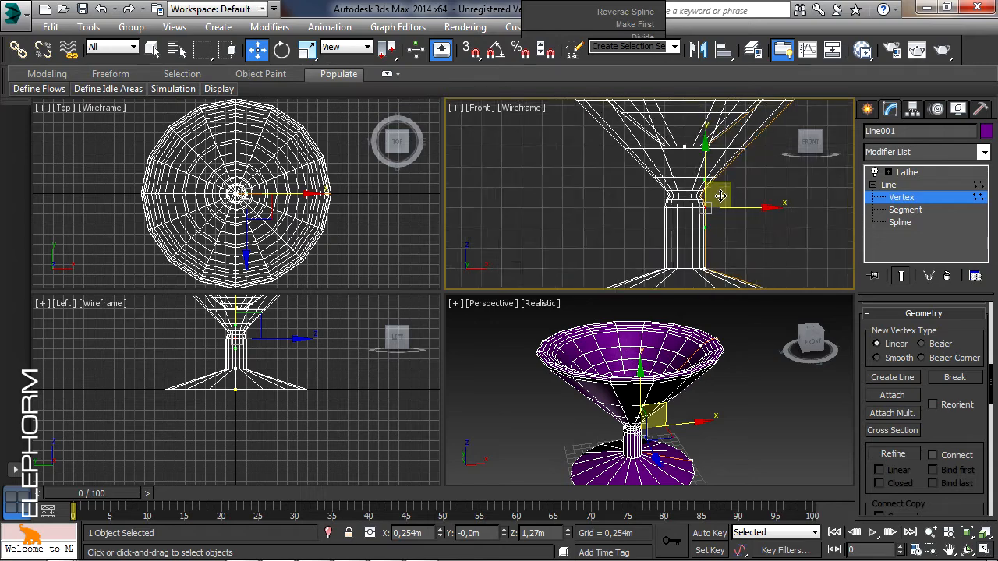
pyautogui.moveTo(757, 156); pyautogui.dragTo(633, 201, button='middle')
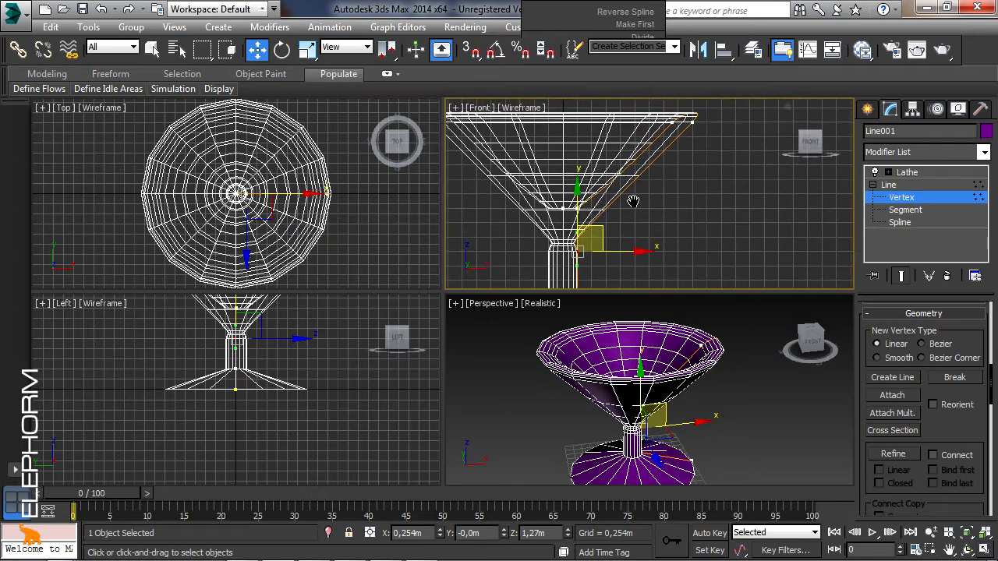
pyautogui.click(692, 123)
pyautogui.moveTo(546, 273); pyautogui.dragTo(613, 198)
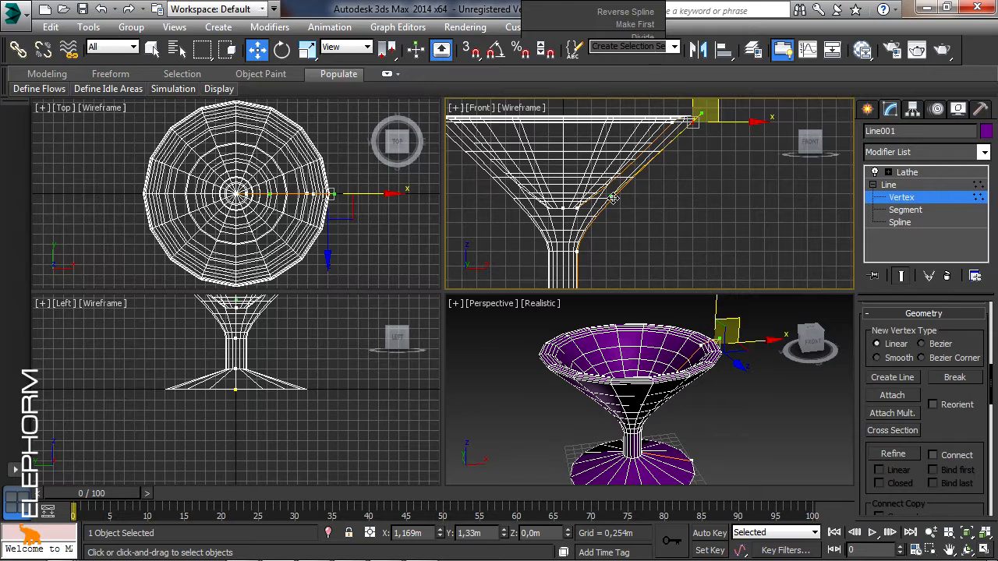
# Step: Convert the profile vertex at the bottom of the stem to Bezier and adjust its handles to round the transition into the foot
pyautogui.moveTo(599, 271); pyautogui.dragTo(605, 201, button='middle')
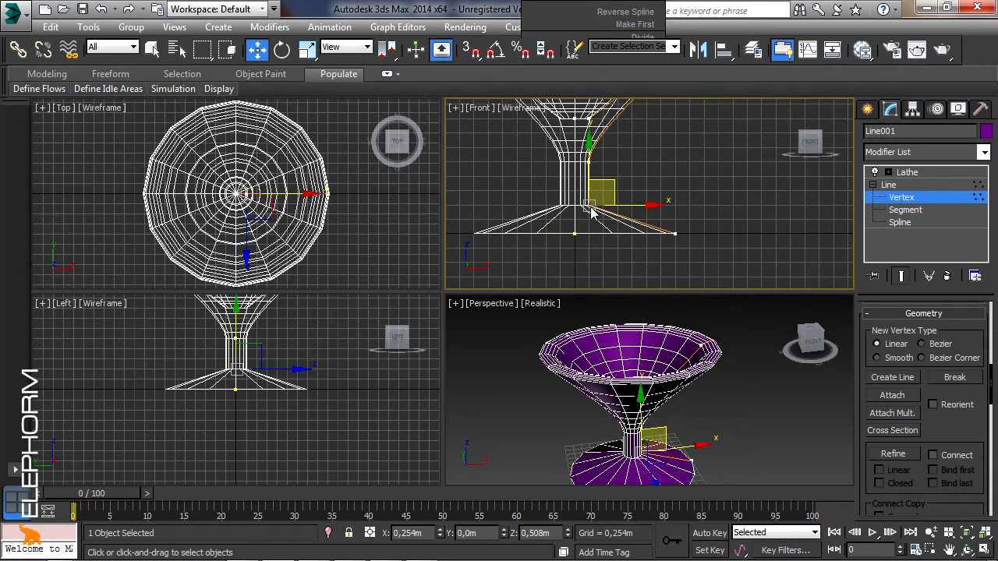
pyautogui.click(546, 96)
pyautogui.scroll(4, 601, 223)
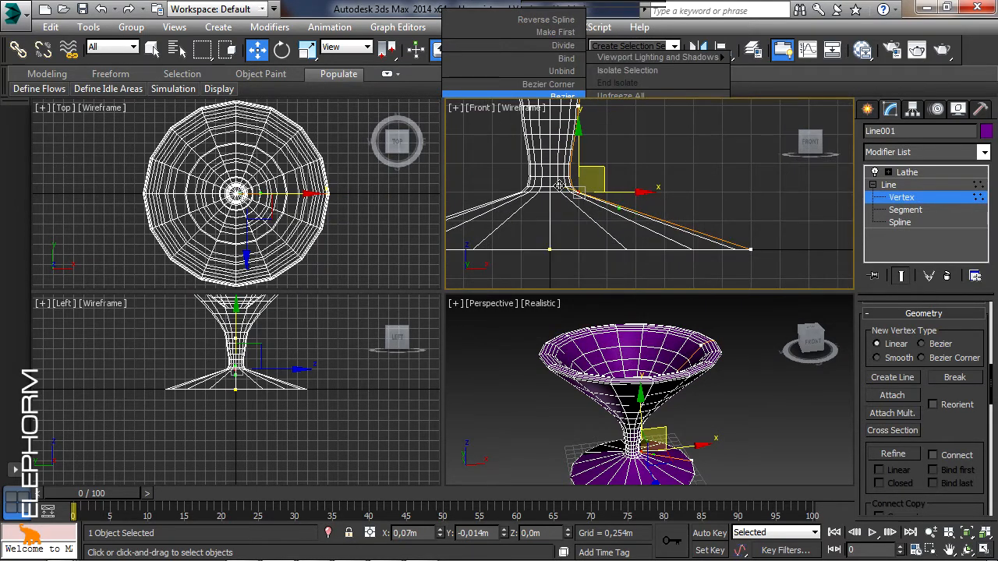
pyautogui.scroll(4, 603, 205)
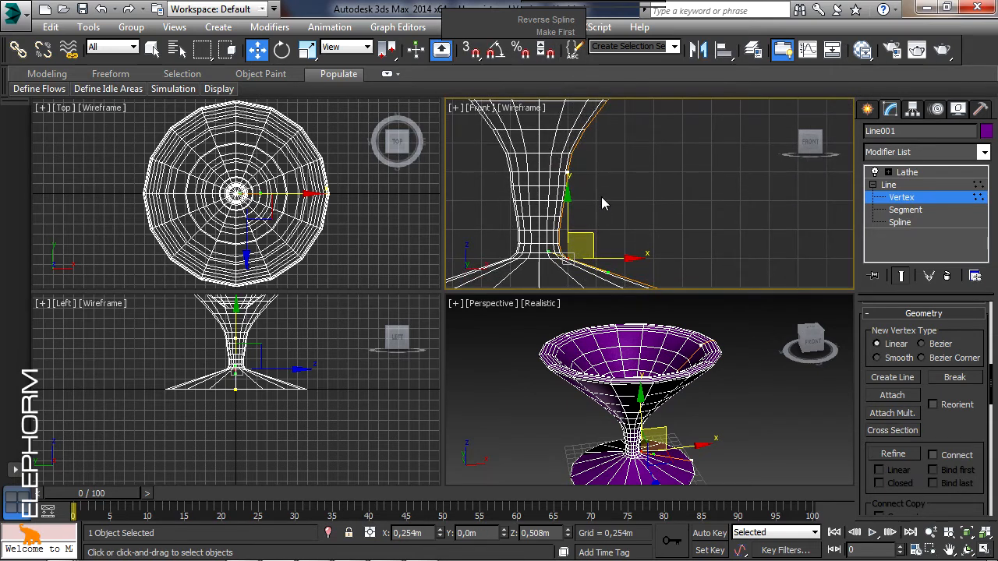
# Step: Select the profile vertex at the top of the stem and move it inward to slim the stem
pyautogui.click(567, 172)
pyautogui.moveTo(609, 170); pyautogui.dragTo(590, 174)
pyautogui.moveTo(556, 207); pyautogui.dragTo(552, 207)
# Step: Move both rim vertices of the profile about 0.386 m inward and 0.395 m up to make the bowl narrower and taller
pyautogui.moveTo(672, 137); pyautogui.dragTo(639, 246, button='middle')
pyautogui.scroll(-3, 641, 248)
pyautogui.moveTo(648, 205)
pyautogui.mouseDown(button='middle')
pyautogui.moveTo(626, 220)
pyautogui.moveTo(639, 203)
pyautogui.mouseUp(button='middle')
pyautogui.moveTo(669, 130); pyautogui.dragTo(678, 94)
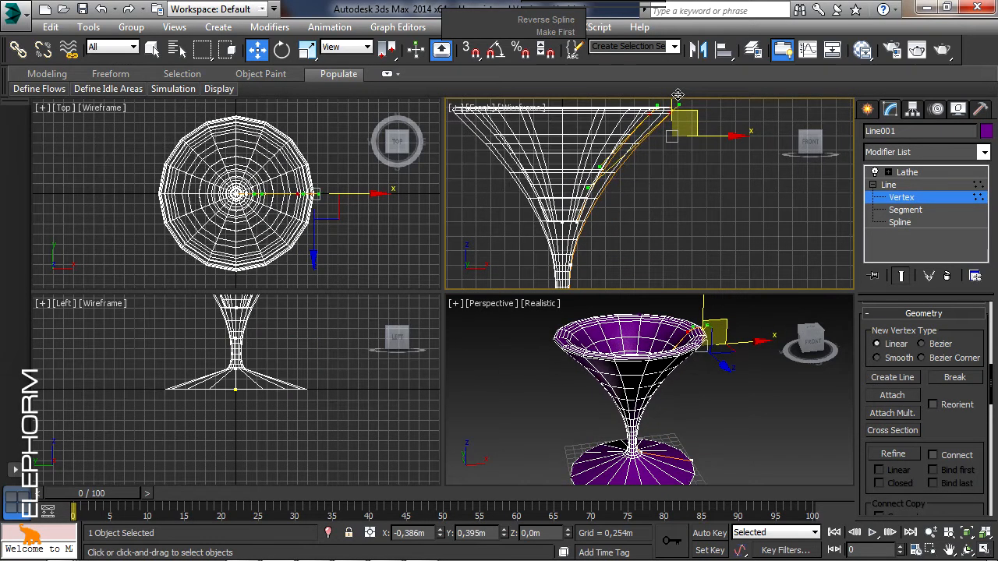
# Step: Adjust the lower Bezier handles of the inner and outer rim vertices to straighten the bowl's walls
pyautogui.scroll(2, 631, 200)
pyautogui.moveTo(570, 187); pyautogui.dragTo(594, 165)
pyautogui.moveTo(605, 212)
pyautogui.mouseDown()
pyautogui.moveTo(614, 218)
pyautogui.moveTo(605, 208)
pyautogui.mouseUp()
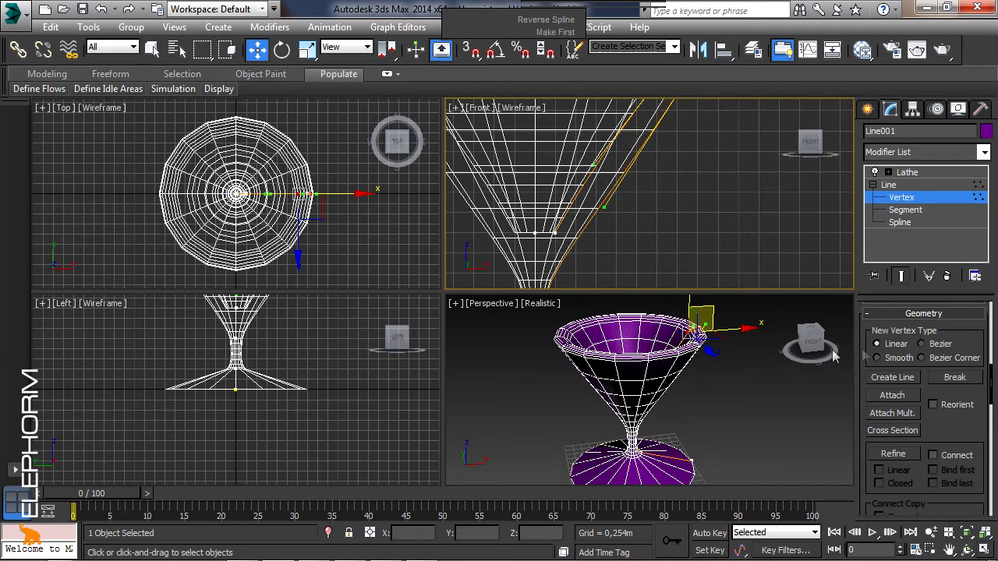
# Step: Hide the Lathe result, pull the inner rim vertex's lower handle outward to bulge the inner wall, and show the Lathe again
pyautogui.click(875, 172)
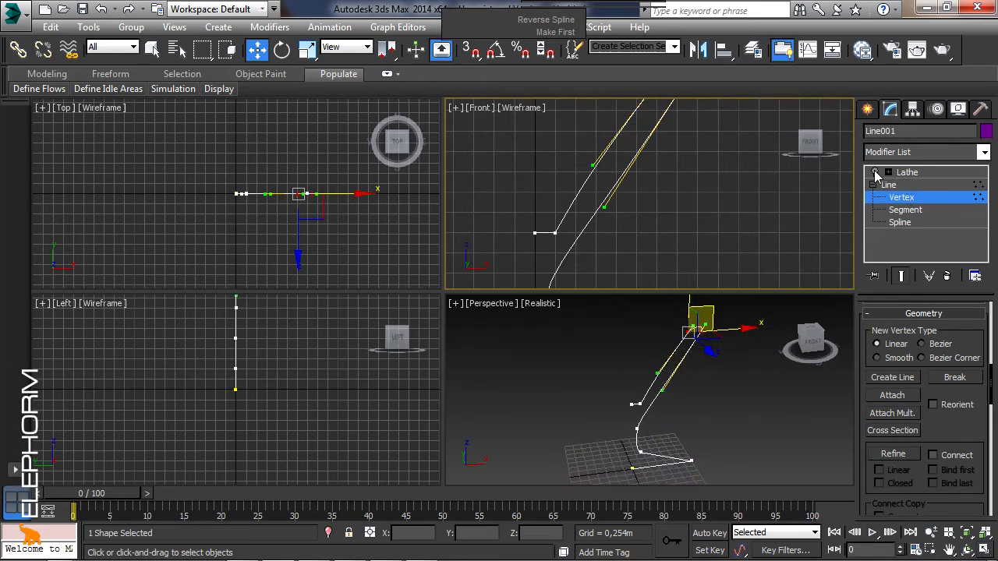
pyautogui.moveTo(592, 166); pyautogui.dragTo(678, 206)
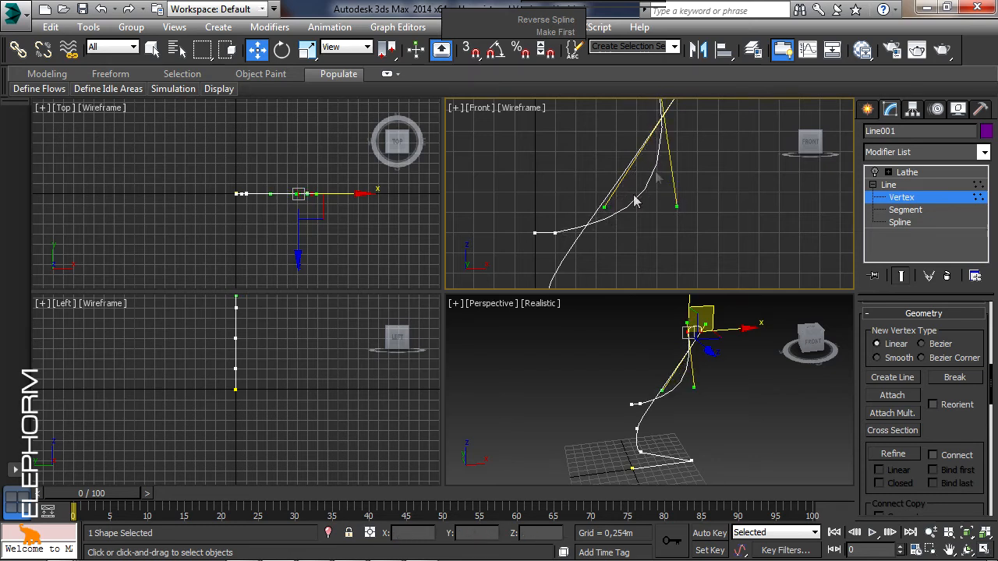
pyautogui.scroll(-3, 687, 161)
pyautogui.moveTo(687, 164); pyautogui.dragTo(650, 225, button='middle')
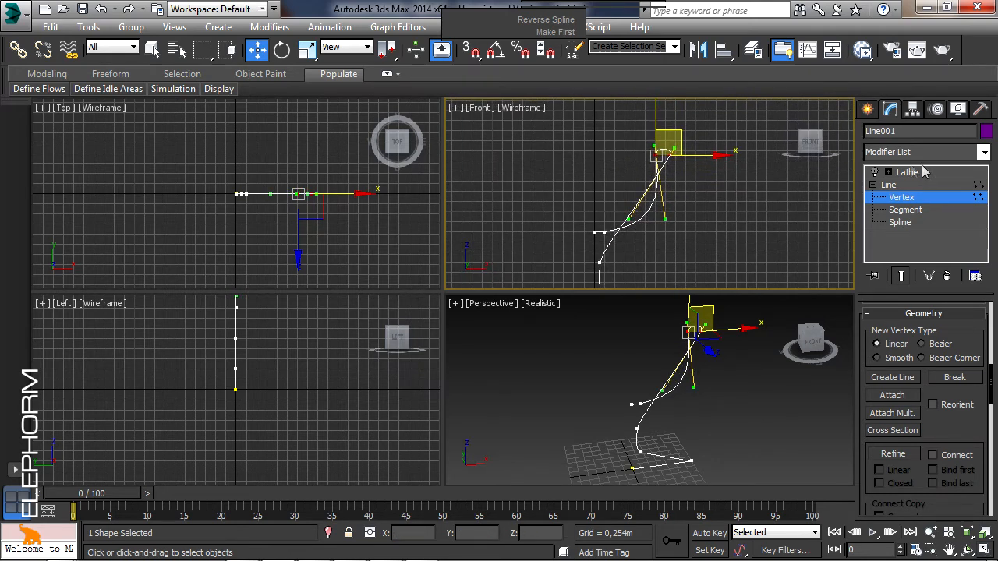
pyautogui.click(875, 172)
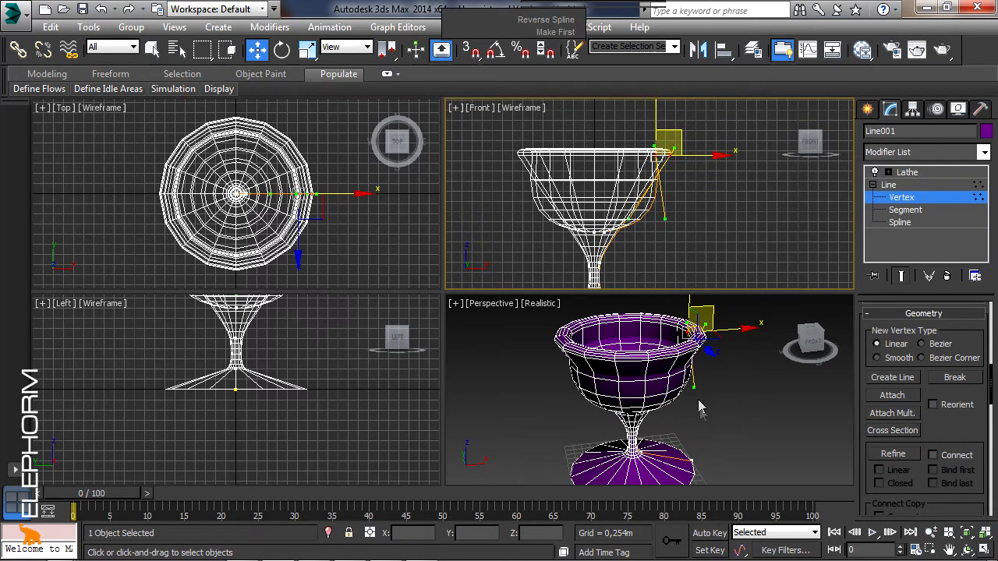
# Step: Render the perspective view from a lower angle to inspect the bulging inner wall, and close the rendered image
pyautogui.scroll(3, 655, 367)
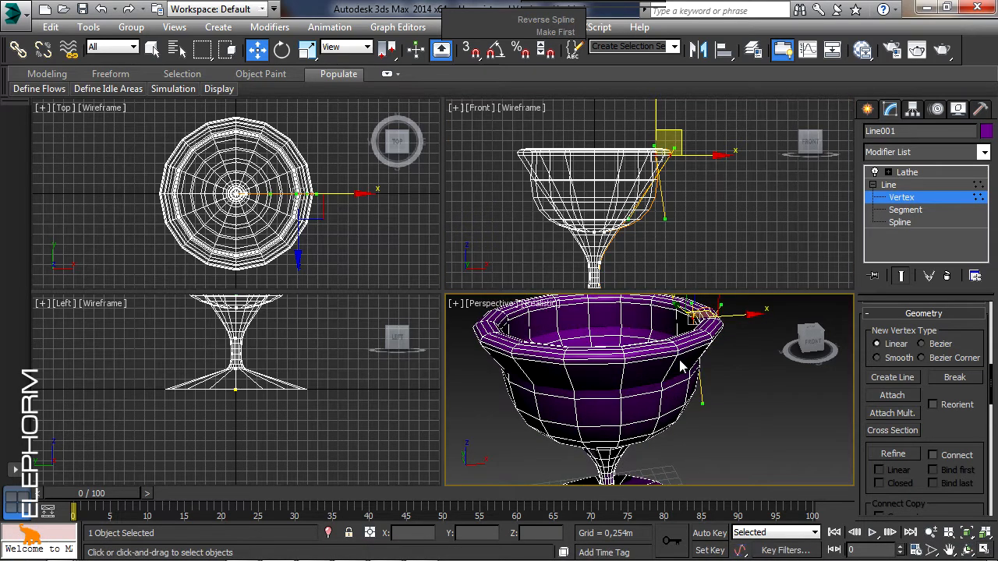
pyautogui.scroll(3, 653, 440)
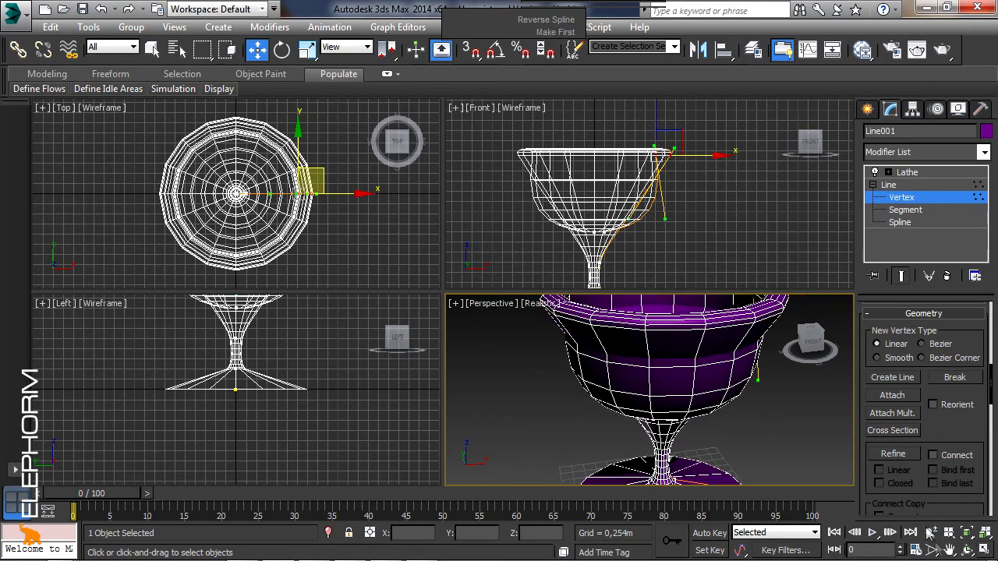
pyautogui.click(967, 550)
pyautogui.moveTo(701, 437); pyautogui.dragTo(714, 351)
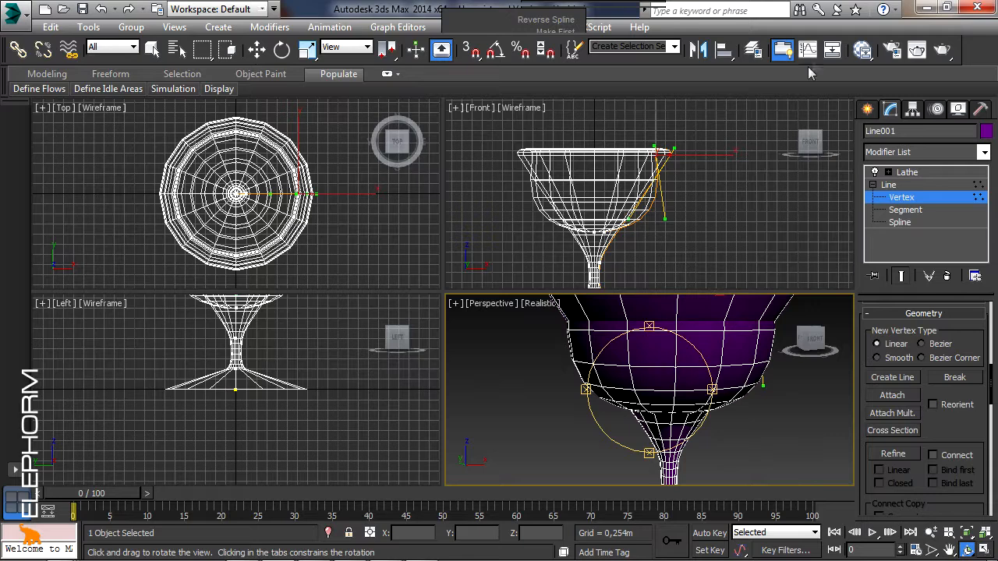
pyautogui.click(942, 49)
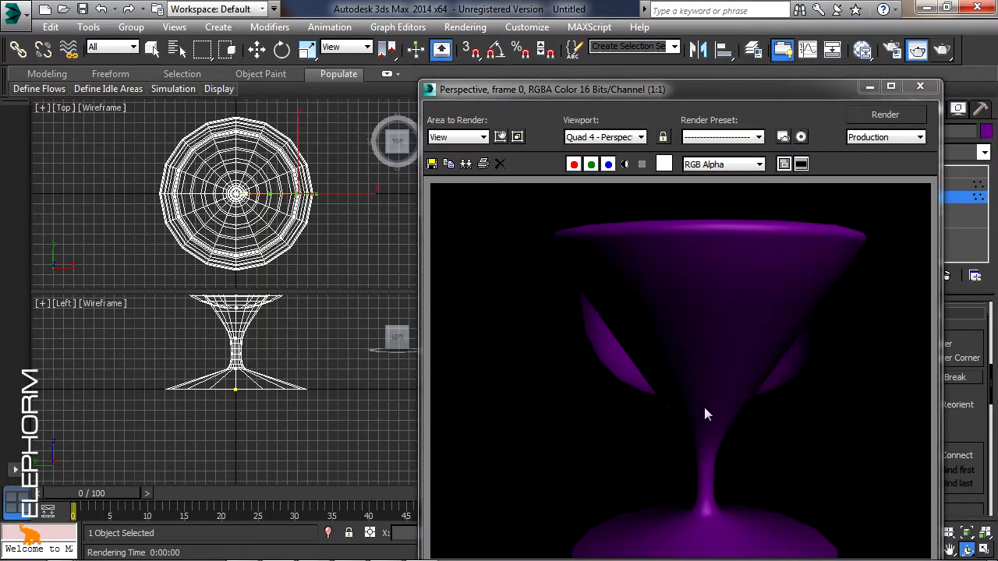
pyautogui.click(919, 87)
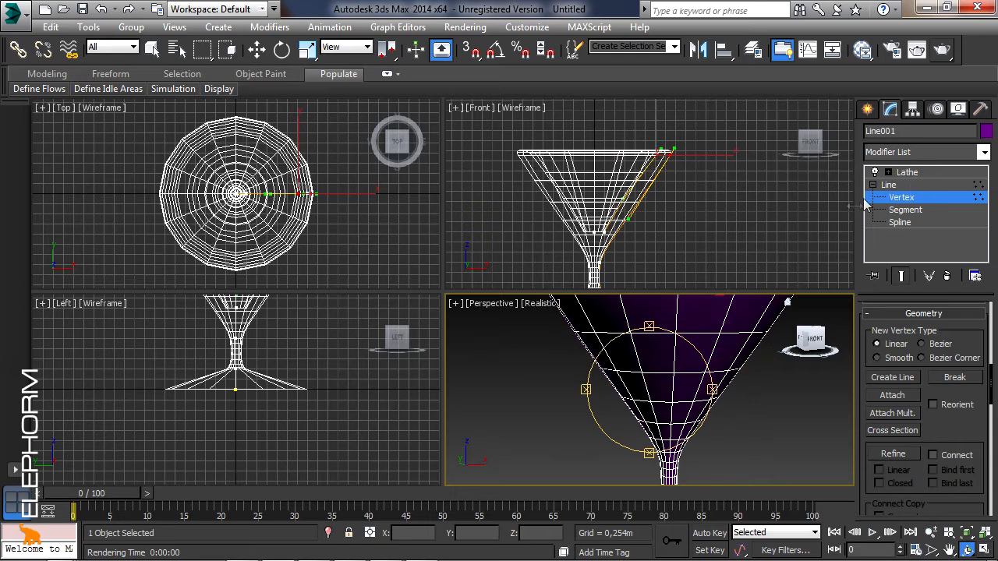
# Step: Hide the Lathe result, convert the profile vertex at the edge of the bowl's inner floor to Bezier, and stretch its handle to curve the floor
pyautogui.click(874, 172)
pyautogui.click(666, 238)
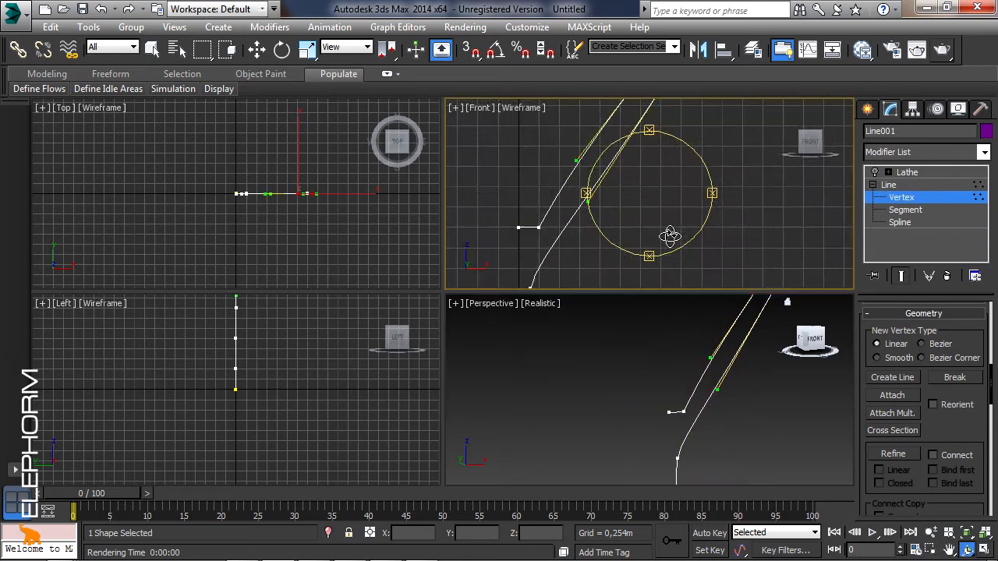
pyautogui.moveTo(653, 209); pyautogui.dragTo(714, 148)
pyautogui.click(257, 50)
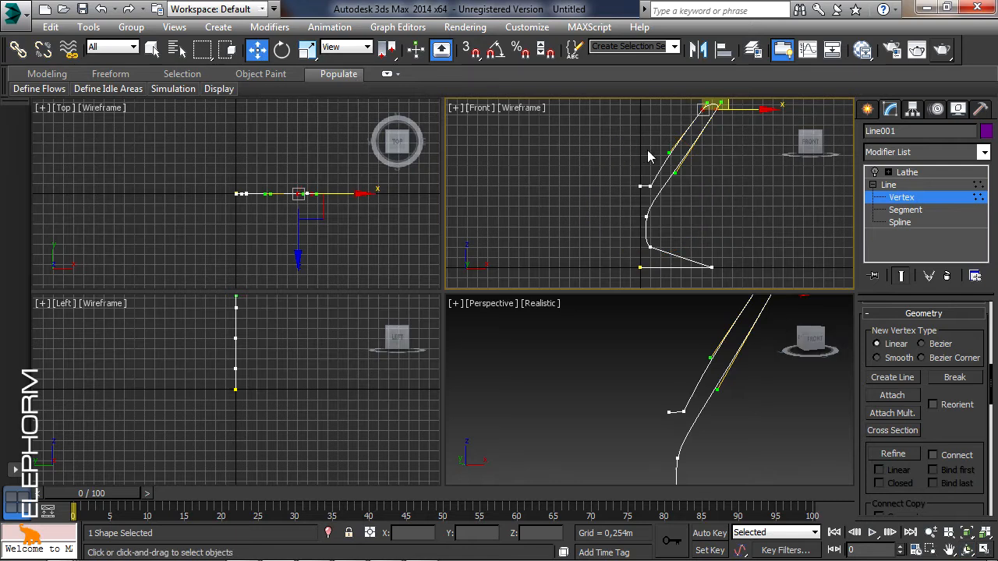
pyautogui.click(650, 186)
pyautogui.scroll(2, 652, 195)
pyautogui.scroll(2, 652, 194)
pyautogui.rightClick(636, 194)
pyautogui.click(613, 89)
pyautogui.moveTo(635, 160); pyautogui.dragTo(703, 147)
# Step: Move the inner rim vertex closer to the outer one to thin the wall, and raise the outer rim vertex to about Z 4.016 m
pyautogui.scroll(-5, 717, 179)
pyautogui.moveTo(693, 187); pyautogui.dragTo(592, 267, button='middle')
pyautogui.click(604, 134)
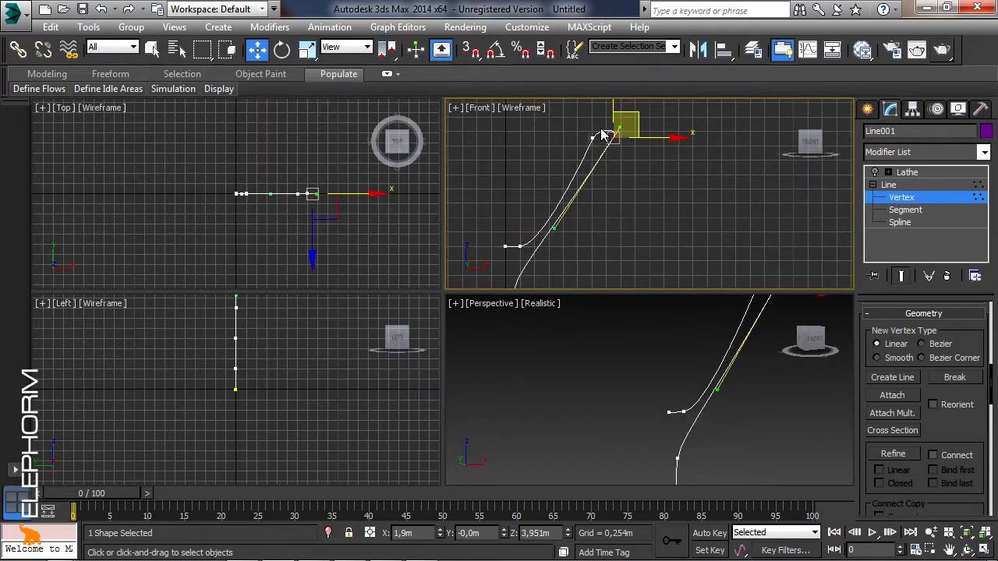
pyautogui.moveTo(627, 128)
pyautogui.mouseDown()
pyautogui.moveTo(608, 131)
pyautogui.moveTo(626, 112)
pyautogui.moveTo(630, 128)
pyautogui.moveTo(609, 133)
pyautogui.moveTo(638, 117)
pyautogui.mouseUp()
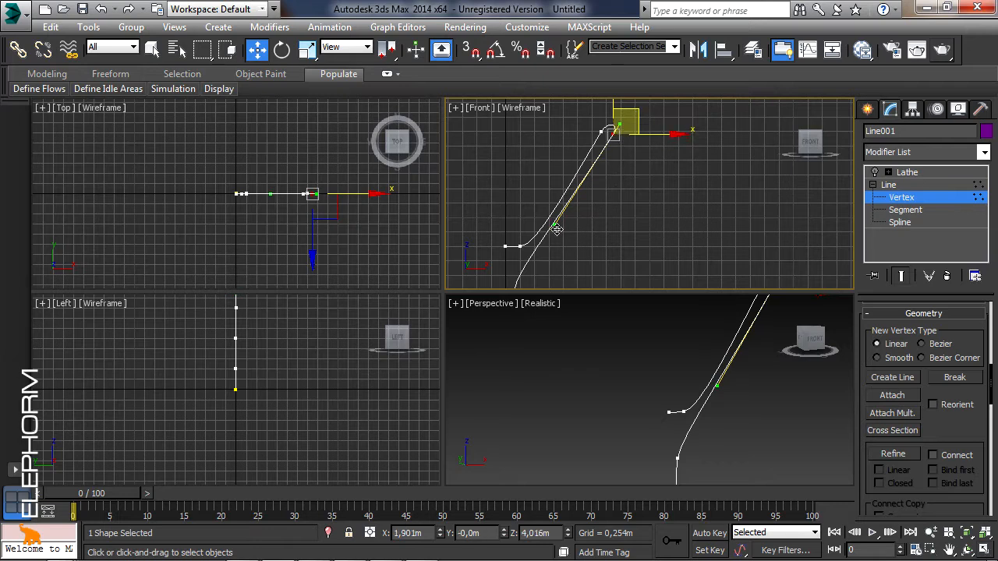
# Step: Leave vertex editing, turn the Lathe modifier back on, and bring the whole goblet into the perspective view
pyautogui.click(896, 201)
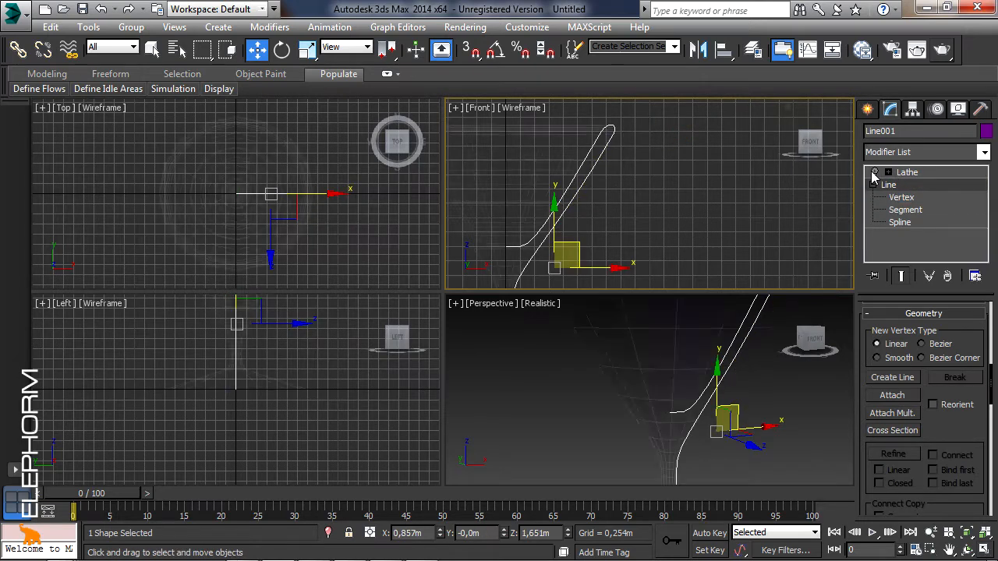
pyautogui.click(874, 173)
pyautogui.scroll(-5, 659, 390)
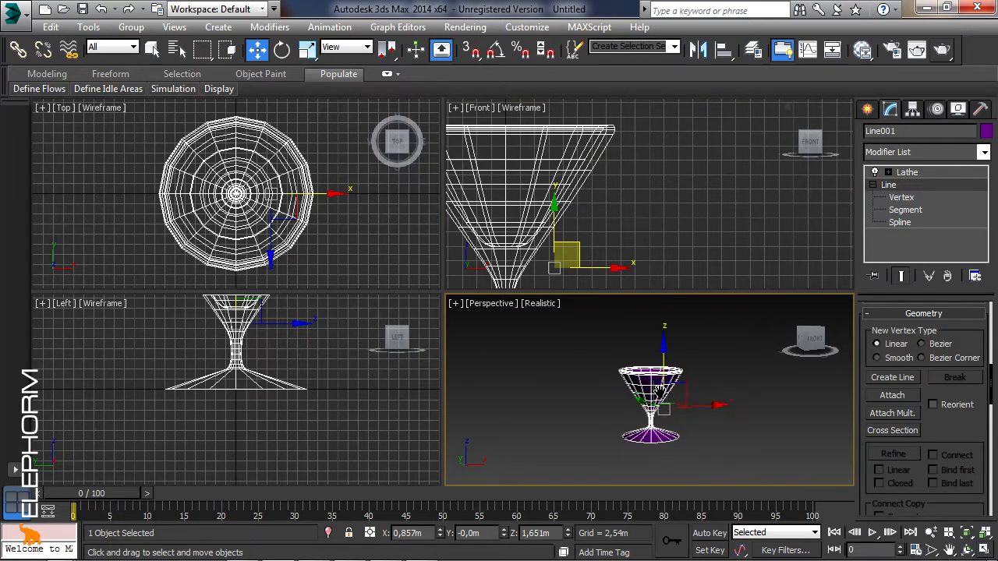
pyautogui.scroll(3, 659, 386)
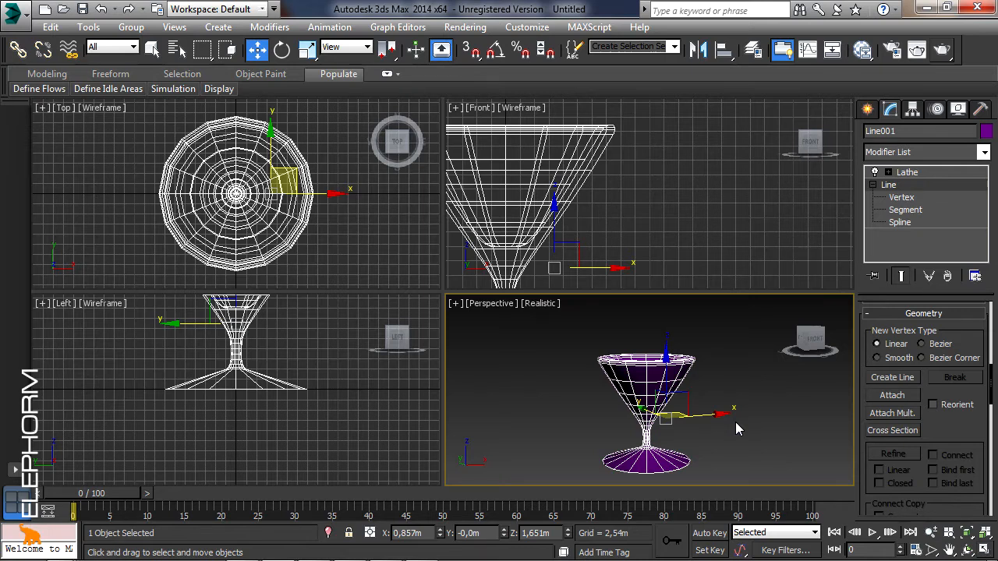
# Step: Start a new Line spline beside the goblet in the front view with snapping on, drawing a 2.54 m horizontal base ending at X 10.16 m
pyautogui.click(556, 183)
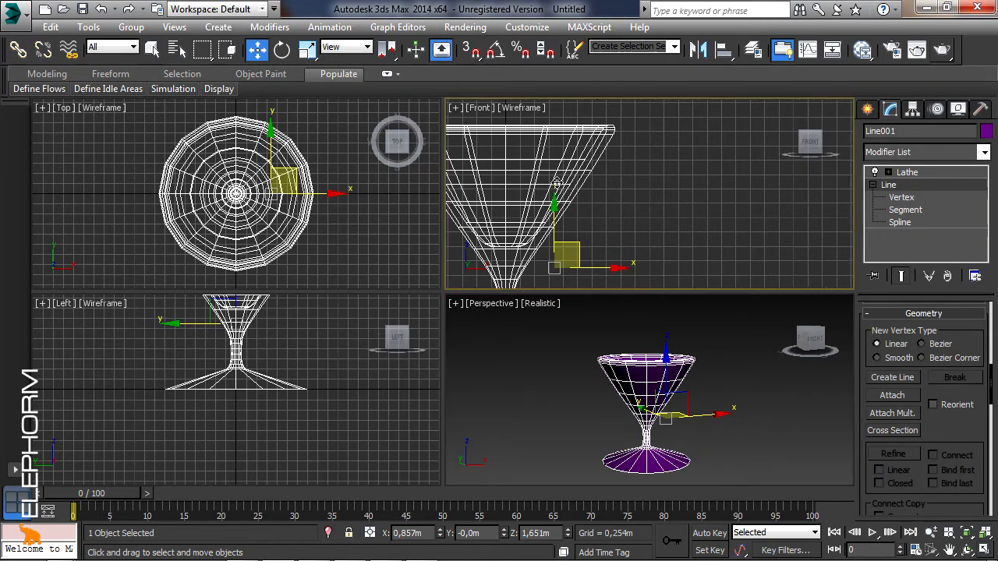
pyautogui.press('z')
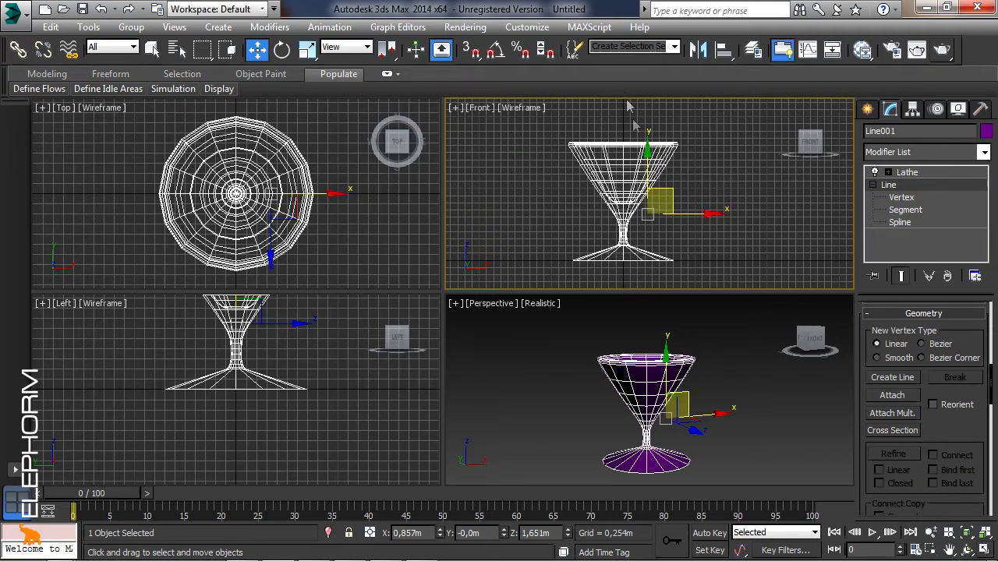
pyautogui.scroll(2, 639, 147)
pyautogui.scroll(-3, 639, 148)
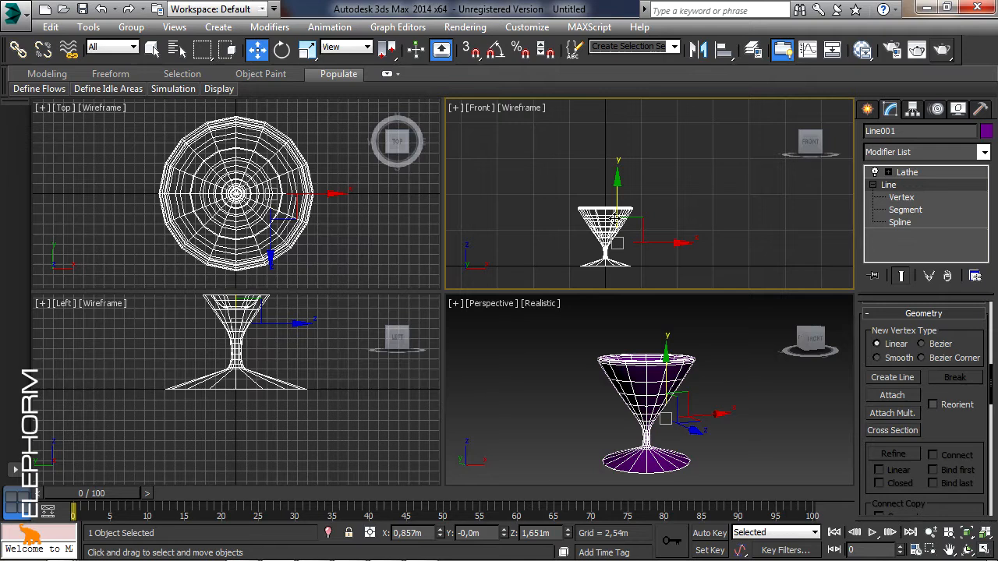
pyautogui.moveTo(674, 221); pyautogui.dragTo(622, 215, button='middle')
pyautogui.click(869, 111)
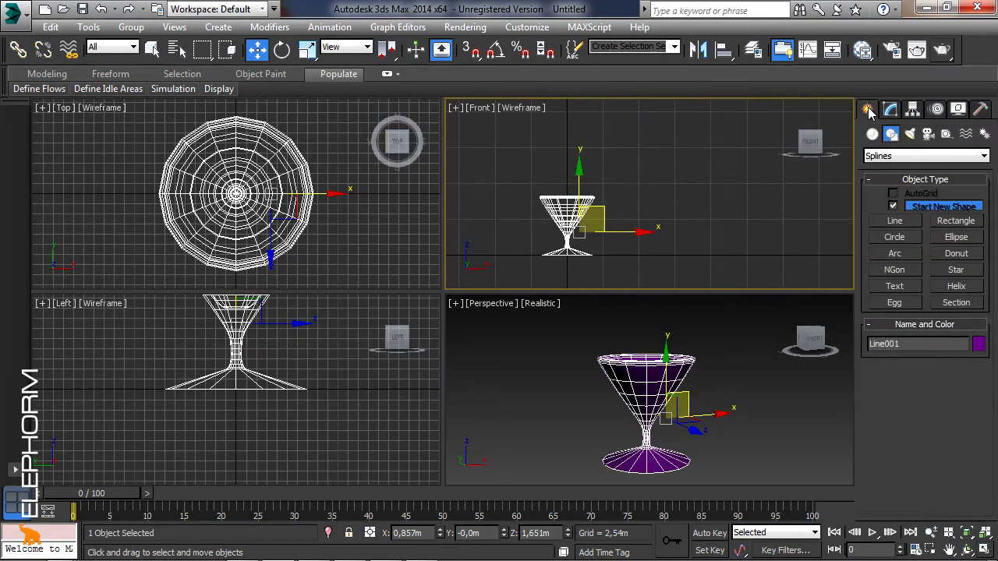
pyautogui.click(895, 221)
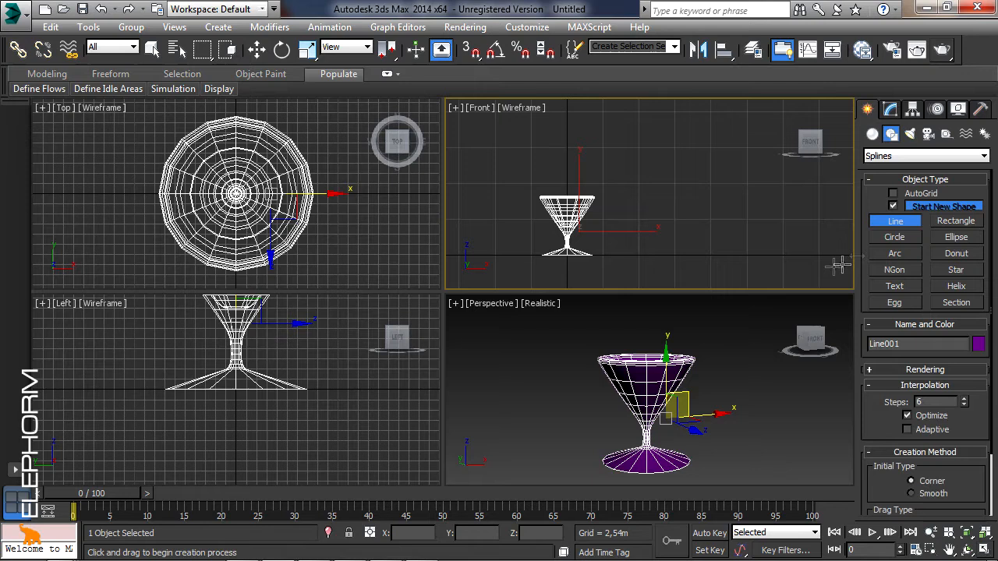
pyautogui.click(471, 49)
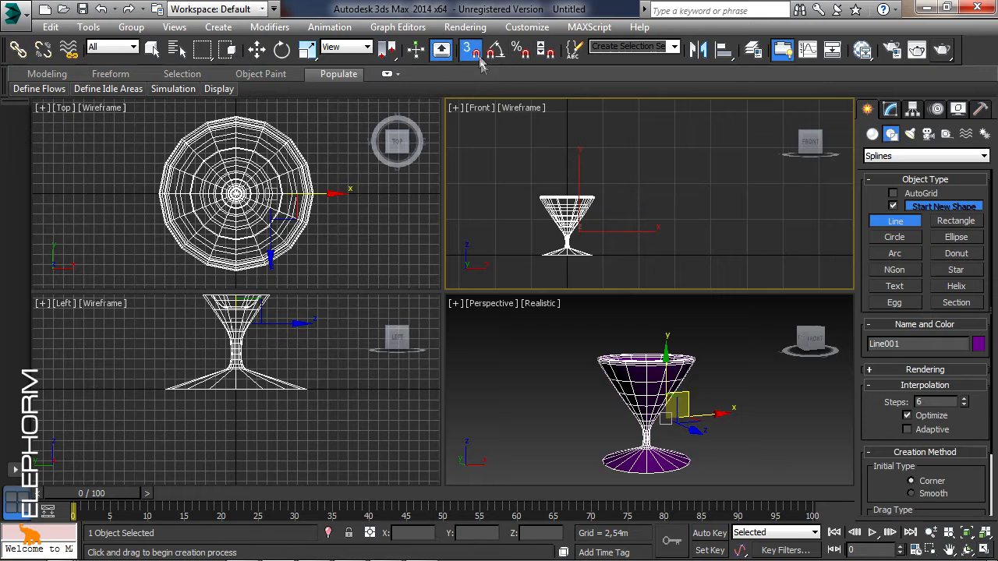
pyautogui.click(674, 256)
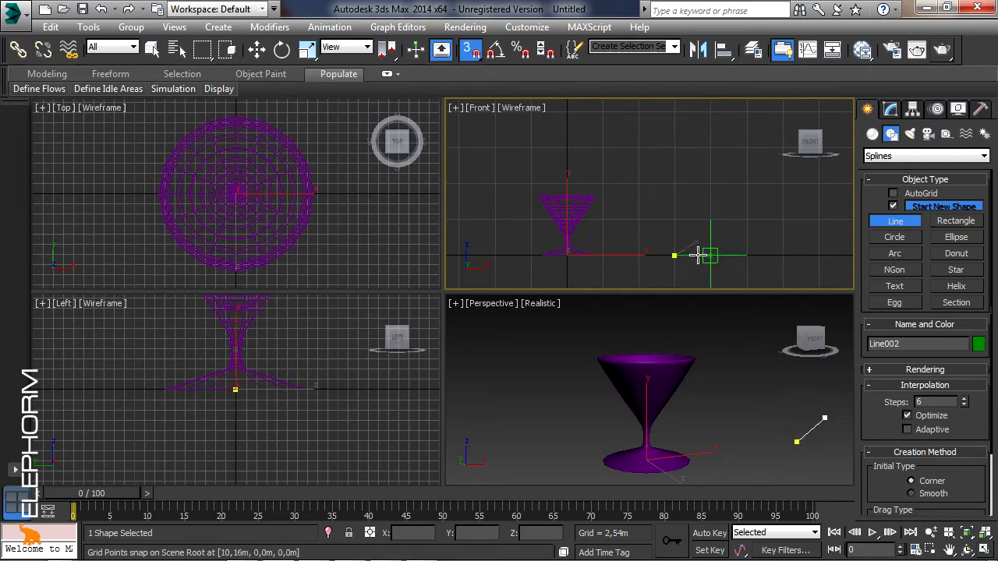
pyautogui.click(711, 256)
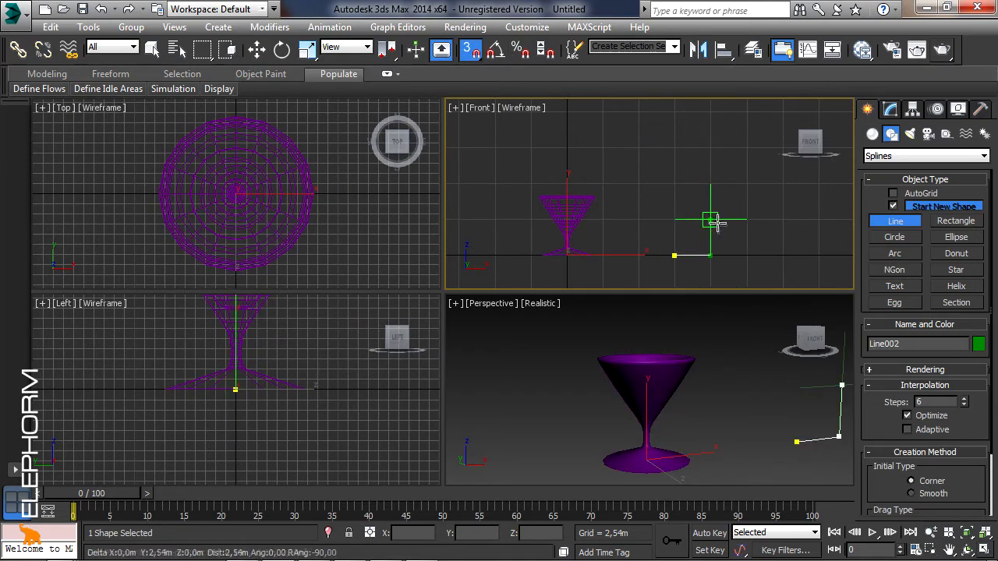
# Step: Continue the line up its vertical side, turn snapping off to draw the slanted shoulder and short vertical neck, and finish the spline
pyautogui.press('s')
pyautogui.click(686, 120)
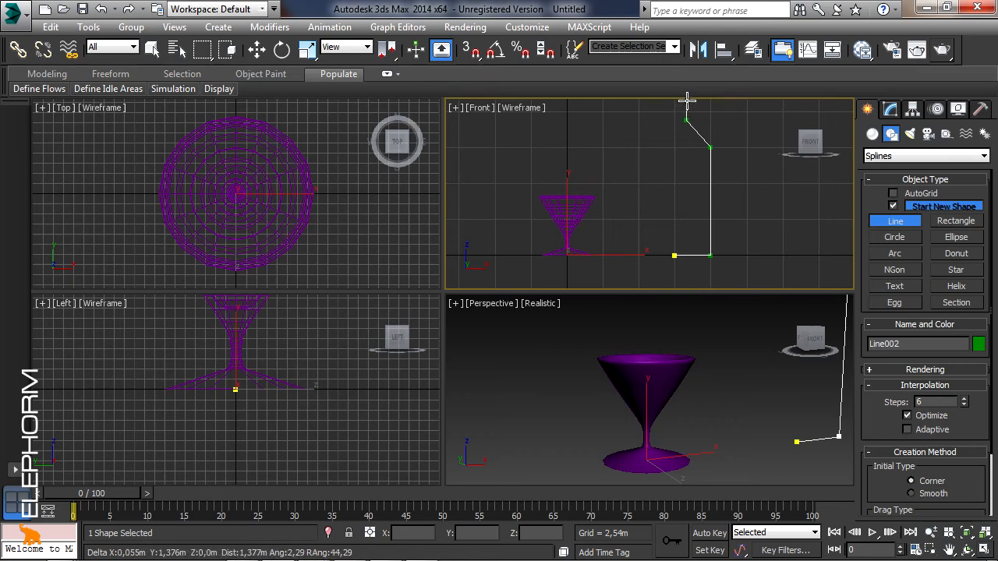
pyautogui.click(687, 100)
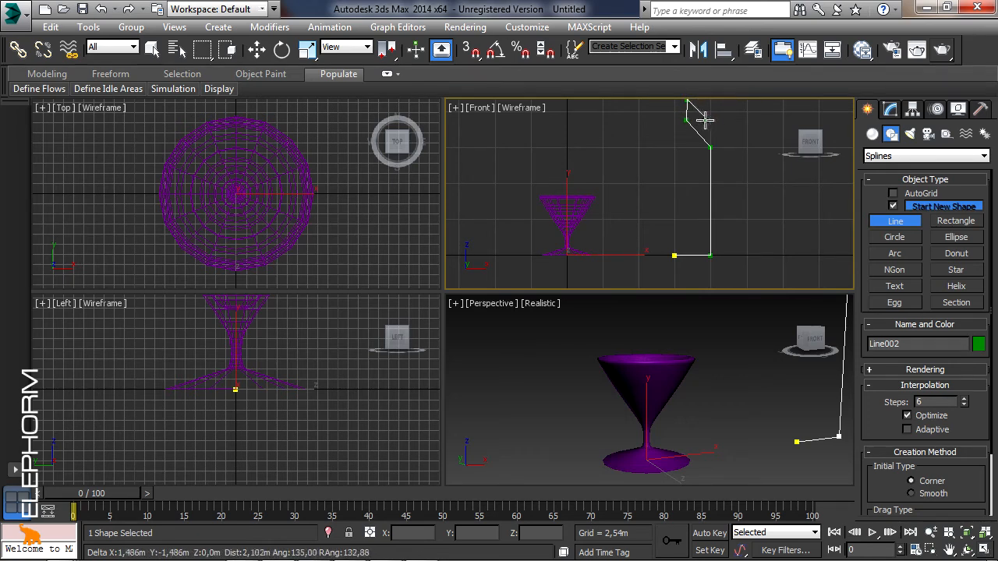
pyautogui.rightClick(708, 125)
pyautogui.moveTo(713, 138)
pyautogui.mouseDown(button='middle')
pyautogui.moveTo(720, 172)
pyautogui.moveTo(719, 145)
pyautogui.mouseUp(button='middle')
pyautogui.scroll(-2, 719, 149)
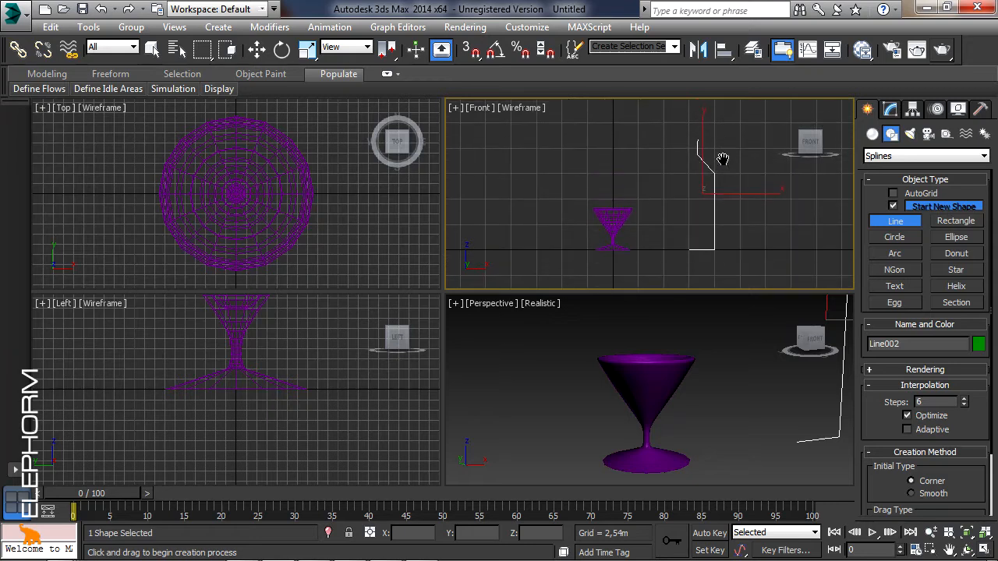
# Step: Apply a Lathe modifier to the new bottle profile and align its axis to Min
pyautogui.click(889, 110)
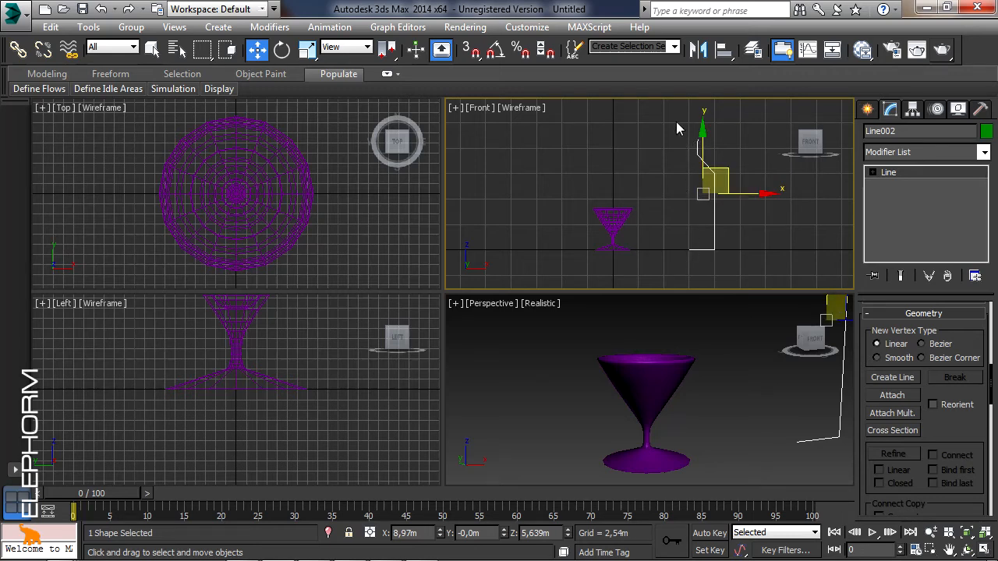
pyautogui.click(985, 152)
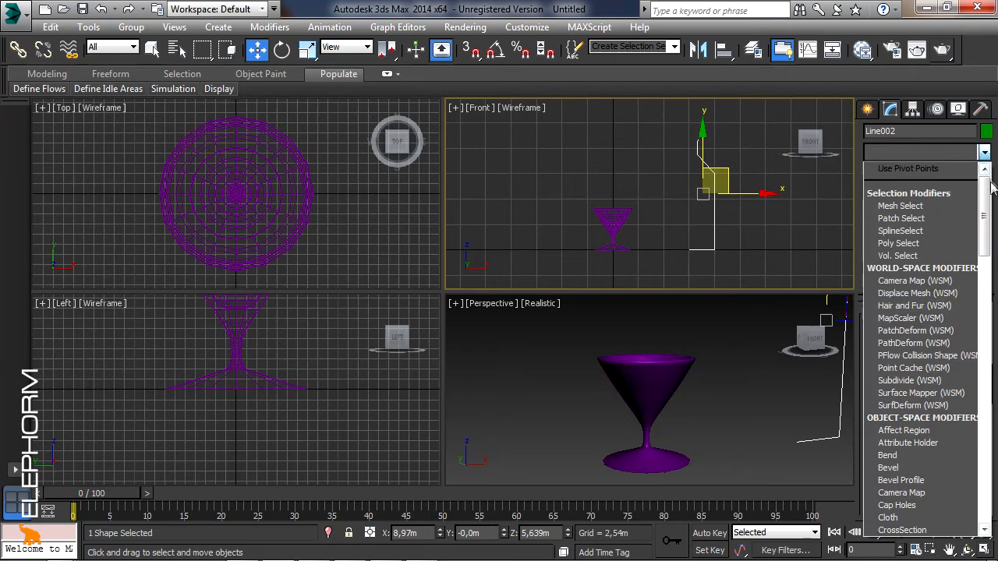
pyautogui.moveTo(984, 185); pyautogui.dragTo(986, 284)
pyautogui.click(932, 372)
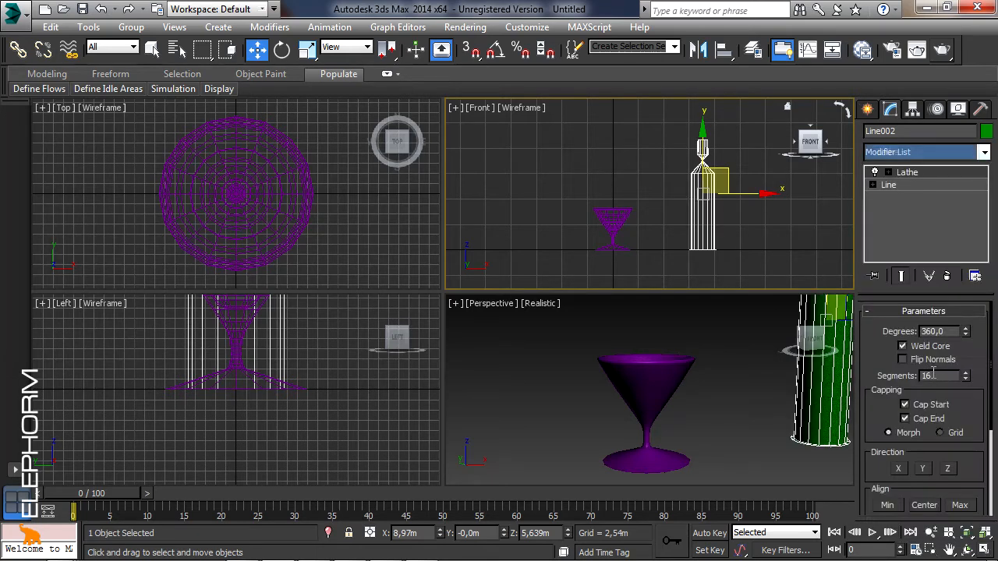
pyautogui.moveTo(971, 411); pyautogui.dragTo(971, 381)
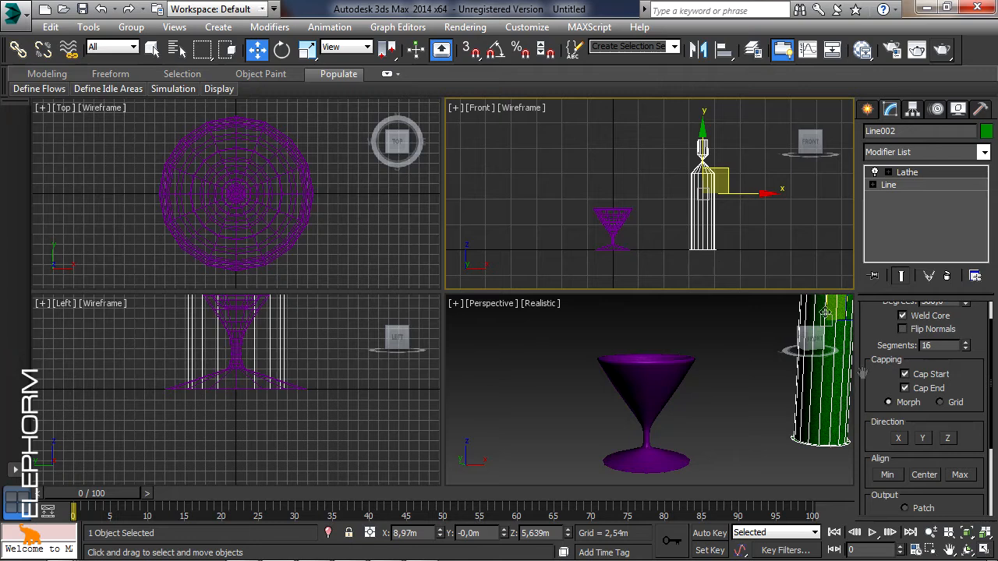
pyautogui.click(887, 476)
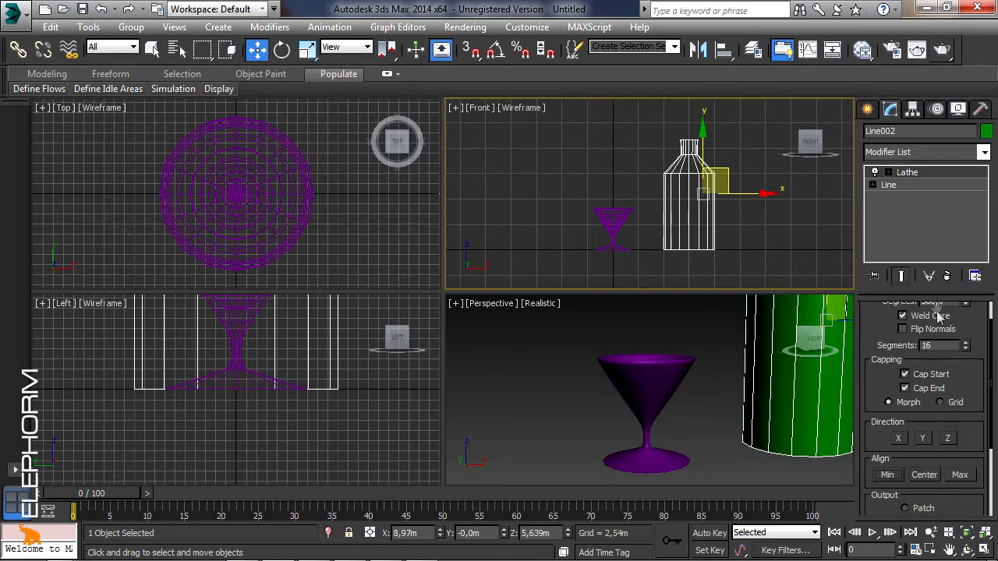
# Step: Try a Shell modifier with an inner amount of about 0,138 m on the lathed bottle, and remove that modifier
pyautogui.moveTo(767, 377); pyautogui.dragTo(708, 389, button='middle')
pyautogui.scroll(-5, 671, 403)
pyautogui.click(967, 550)
pyautogui.moveTo(620, 394); pyautogui.dragTo(613, 478)
pyautogui.moveTo(628, 415); pyautogui.dragTo(717, 355)
pyautogui.click(983, 153)
pyautogui.scroll(-15, 966, 390)
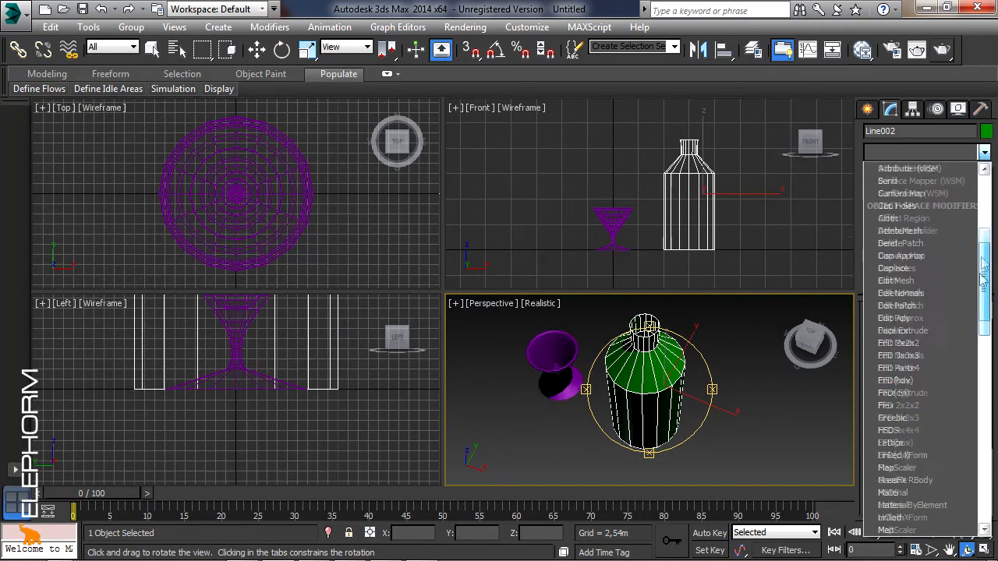
pyautogui.click(924, 382)
pyautogui.moveTo(976, 334); pyautogui.dragTo(970, 462)
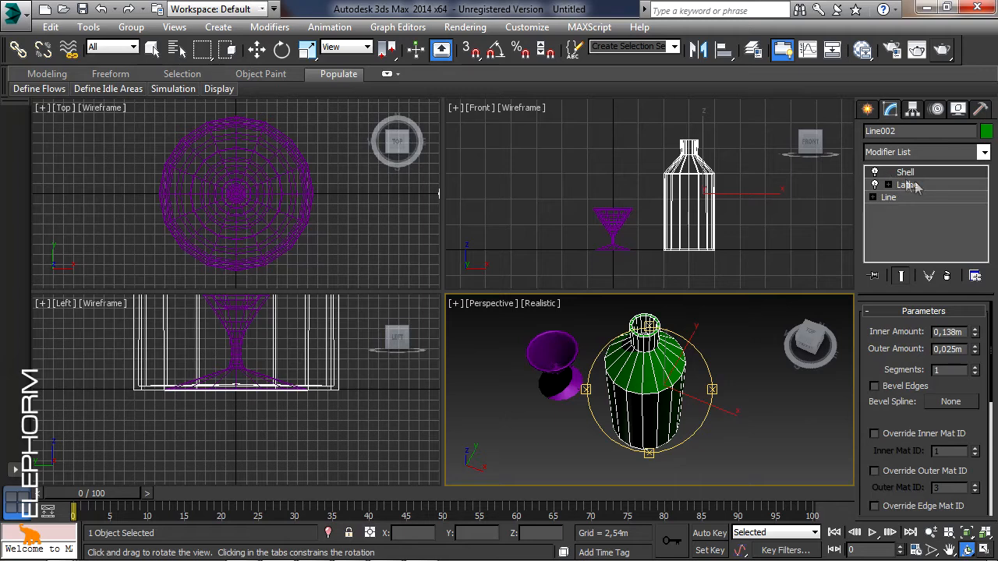
pyautogui.click(948, 277)
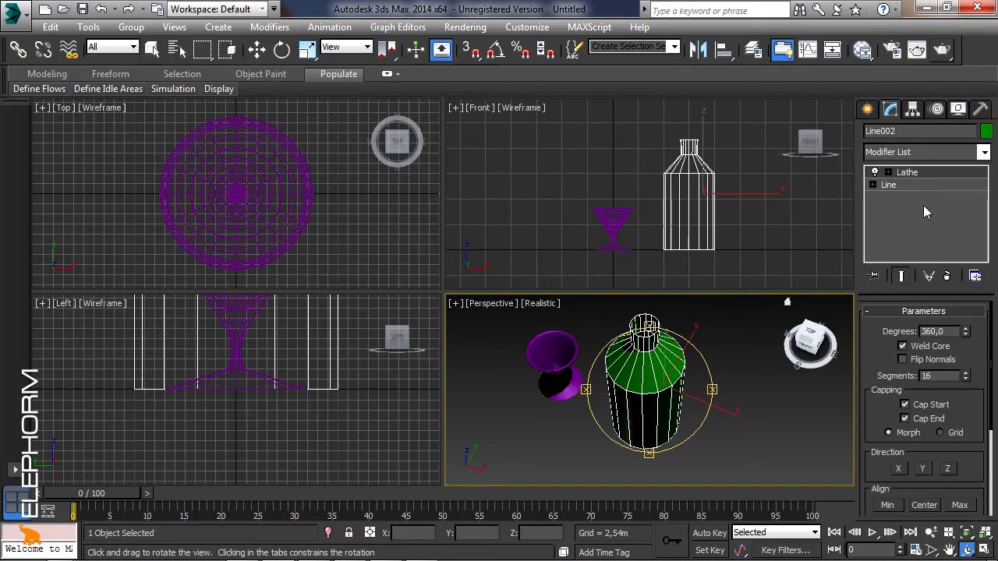
# Step: Open the vertex level of the bottle's Line and select the end vertex at the top of the neck
pyautogui.click(889, 185)
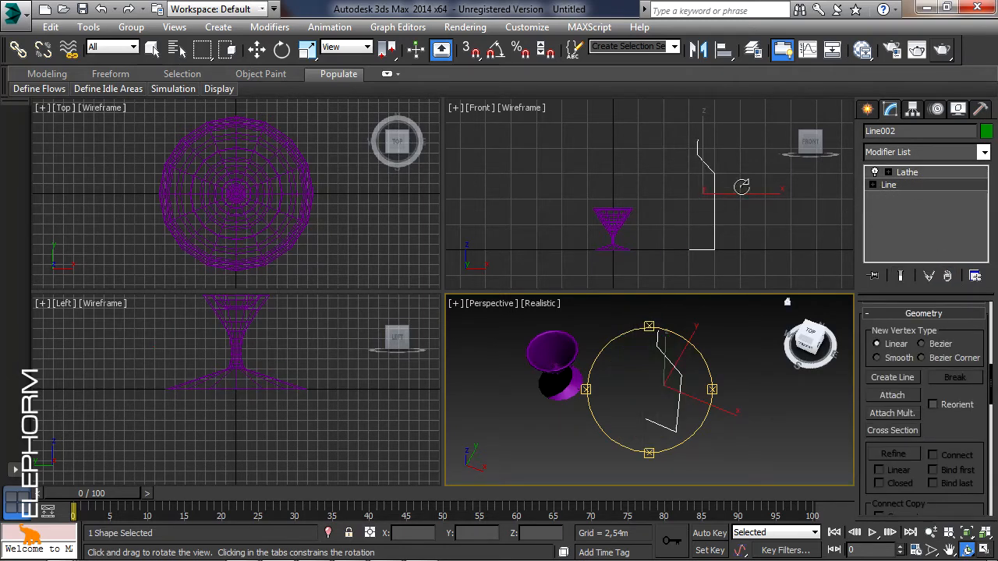
pyautogui.click(872, 185)
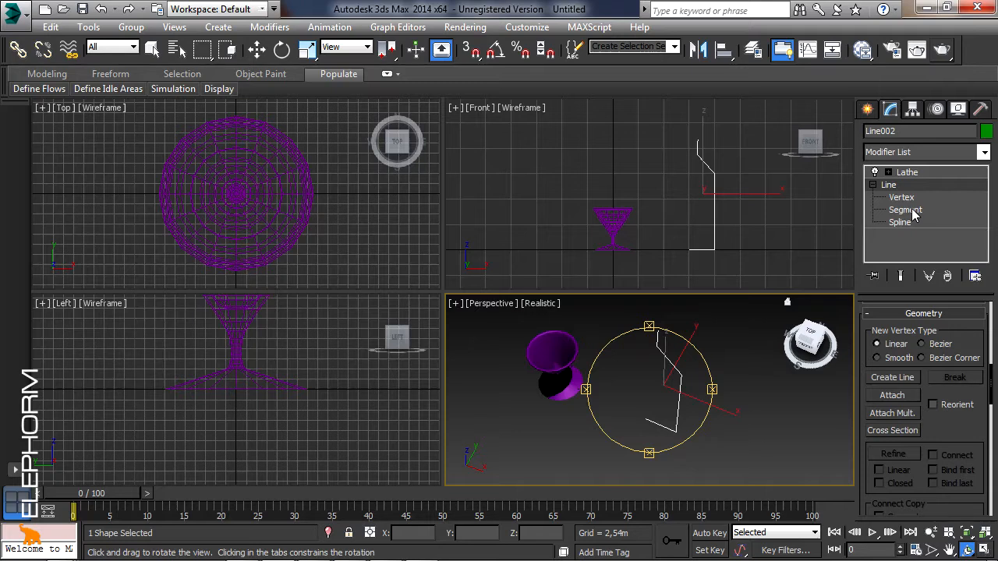
pyautogui.click(909, 198)
pyautogui.press('w')
pyautogui.click(715, 173)
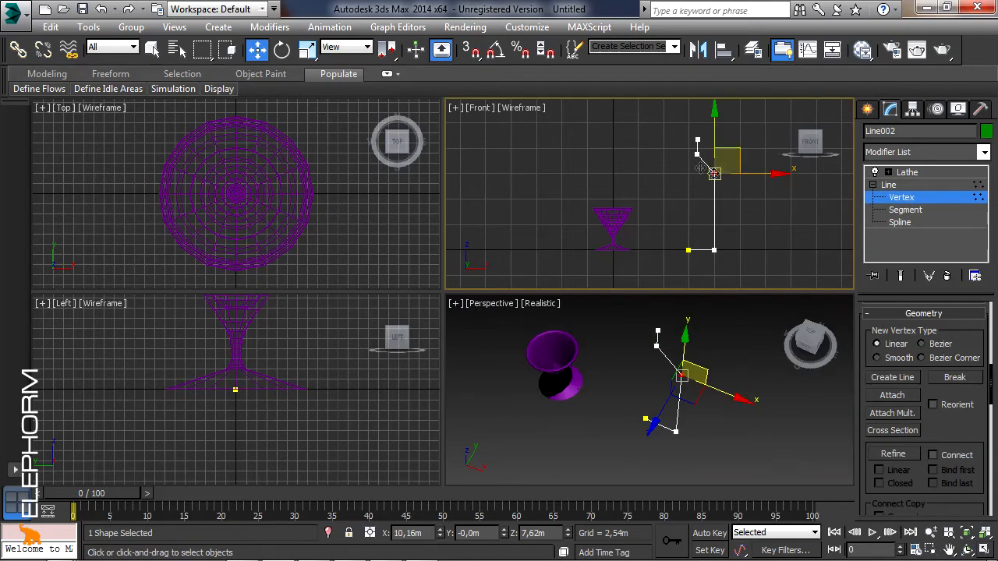
pyautogui.click(698, 140)
pyautogui.scroll(3, 725, 188)
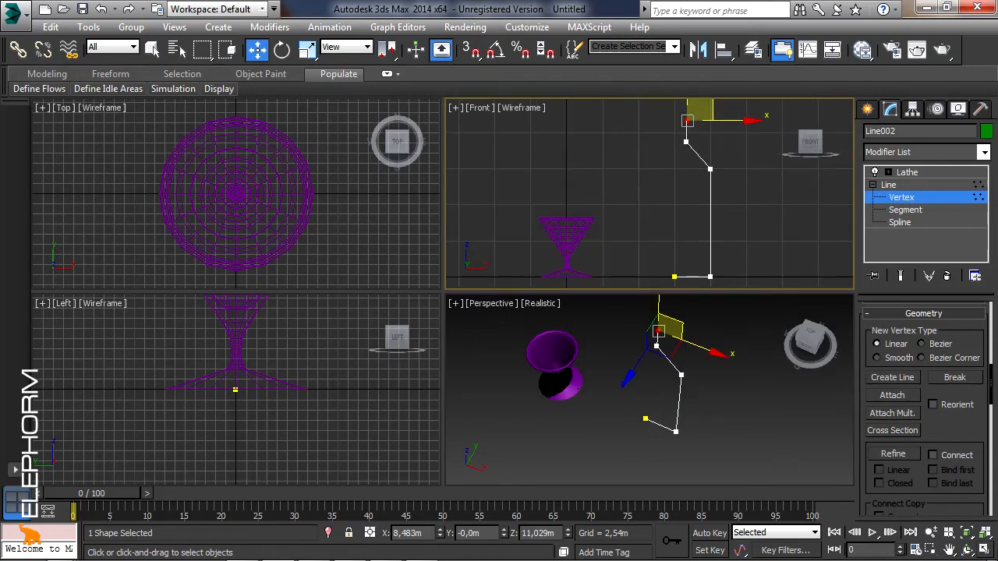
# Step: In a maximized front view, use Create Line to draw an inner wall from the neck's end vertex, following the neck, shoulder and side
pyautogui.click(985, 550)
pyautogui.moveTo(946, 429); pyautogui.dragTo(942, 370)
pyautogui.click(893, 322)
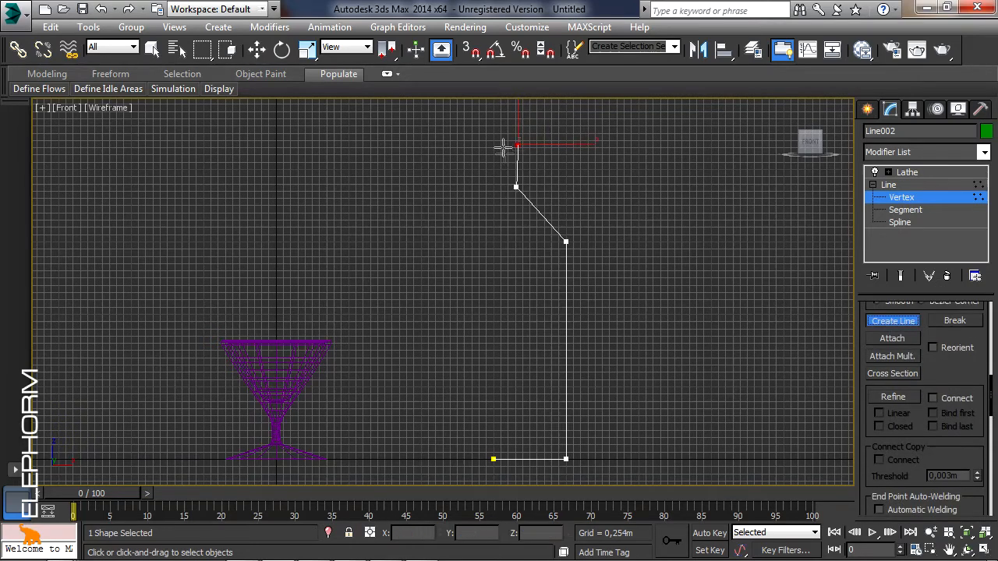
pyautogui.click(517, 144)
pyautogui.click(508, 143)
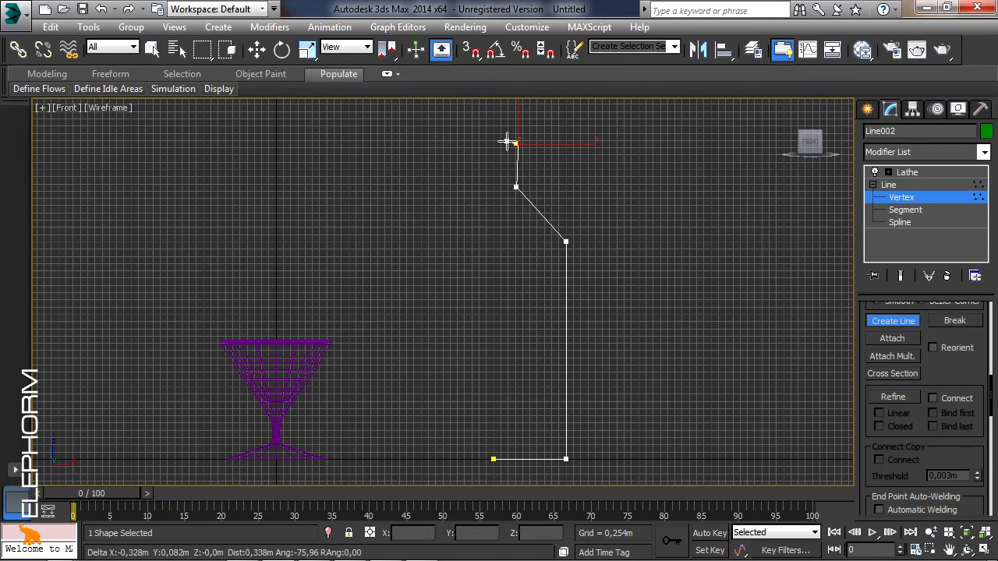
pyautogui.click(511, 190)
pyautogui.click(553, 249)
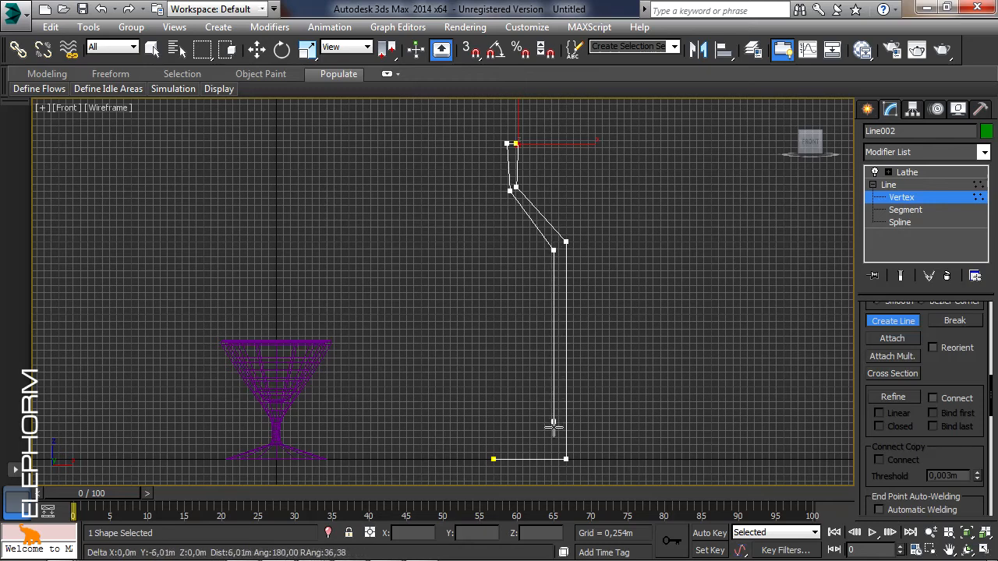
pyautogui.click(554, 443)
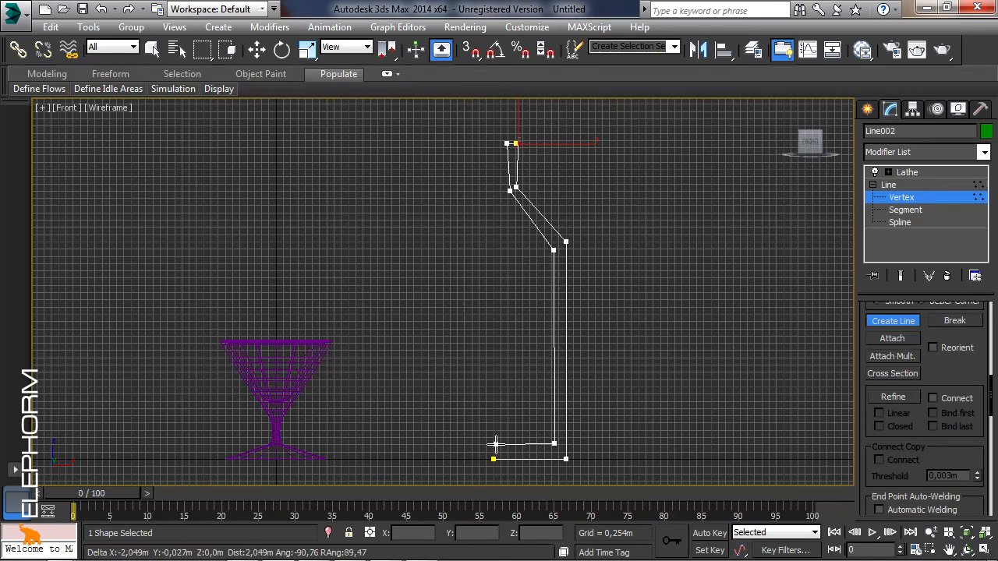
# Step: Turn snapping on, end the inner line at X 7,62 m above the start of the outer base, and finish the line
pyautogui.press('s')
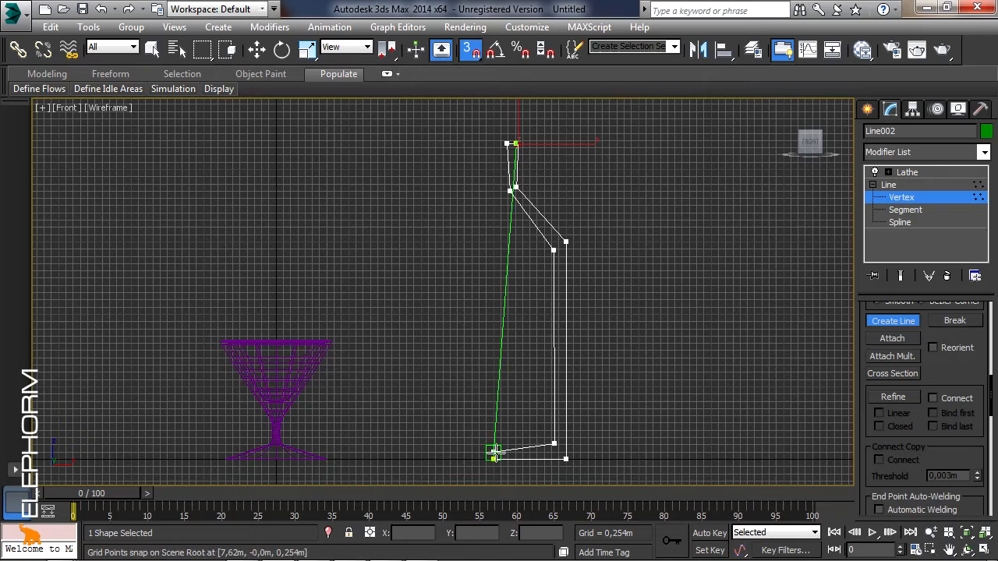
pyautogui.click(494, 438)
pyautogui.rightClick(522, 401)
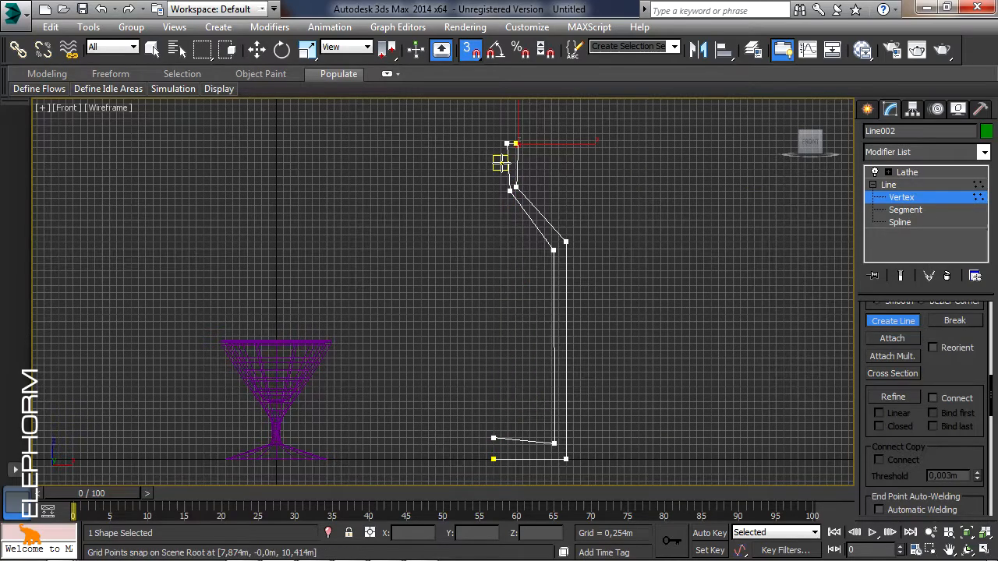
# Step: Select the two neighbouring end vertices at the neck's outer rim and weld them with a threshold of about 7,115 m
pyautogui.scroll(2, 504, 160)
pyautogui.scroll(1, 526, 218)
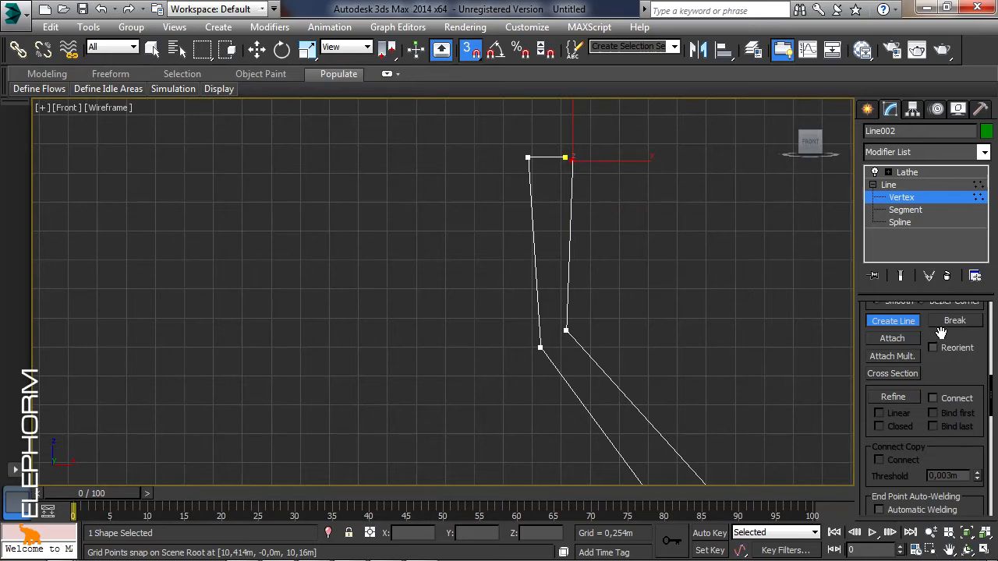
pyautogui.click(889, 185)
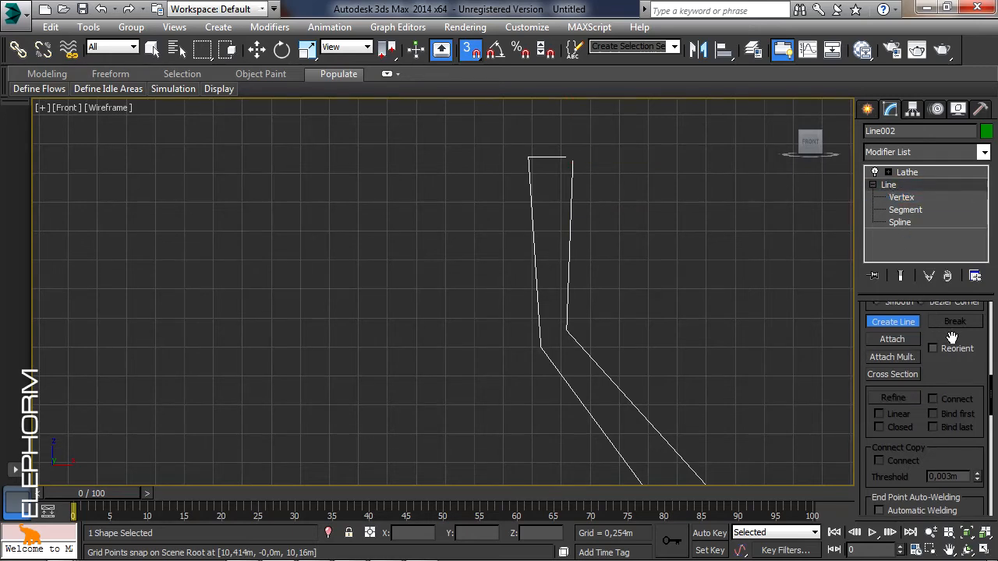
pyautogui.click(905, 200)
pyautogui.moveTo(952, 342); pyautogui.dragTo(926, 194)
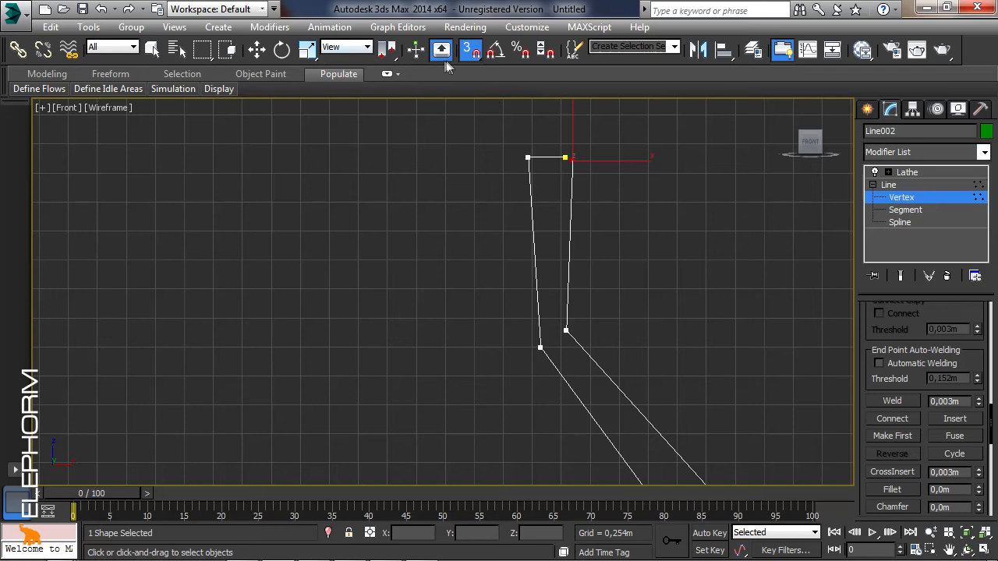
pyautogui.click(470, 51)
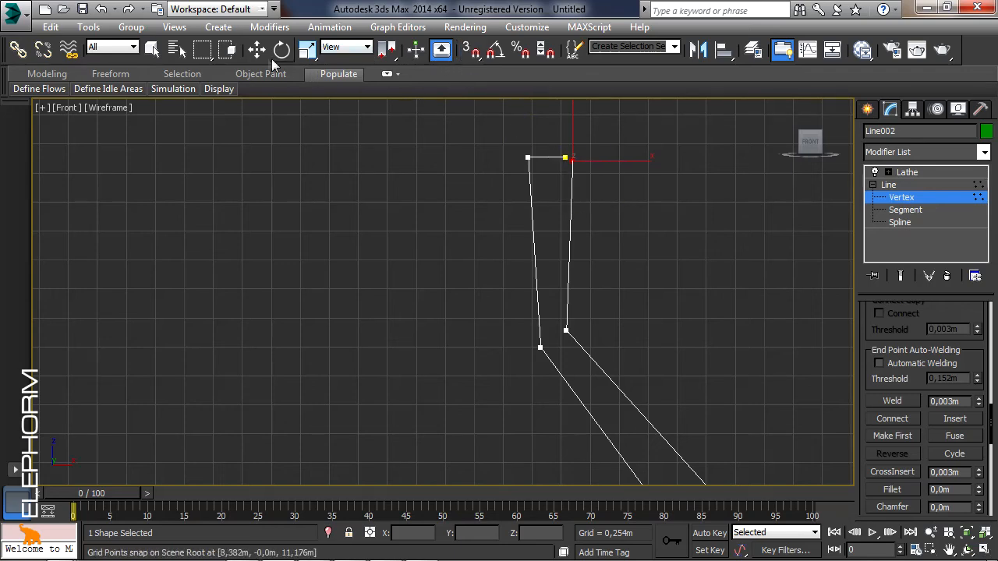
pyautogui.click(257, 50)
pyautogui.click(903, 403)
pyautogui.moveTo(979, 401); pyautogui.dragTo(976, 378)
pyautogui.press('s')
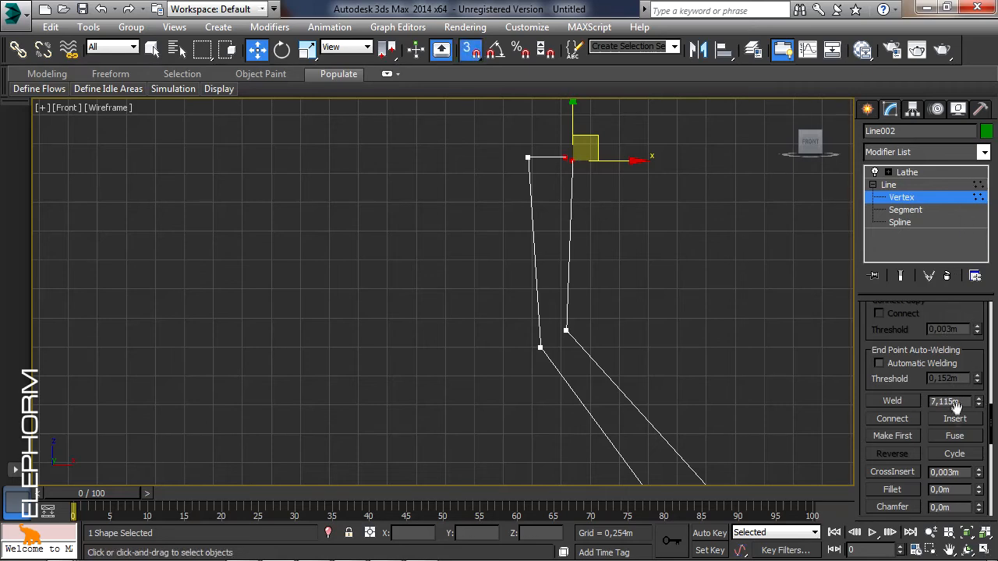
pyautogui.click(903, 401)
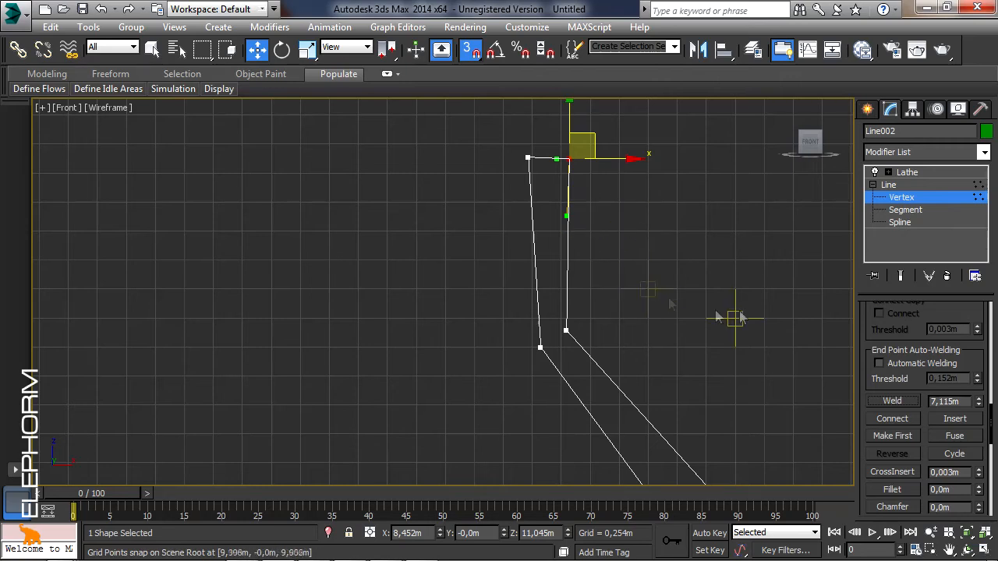
# Step: Return to the Lathe level, restore the four-view layout, and examine the bottle's opening in perspective and its base in the front view
pyautogui.click(909, 171)
pyautogui.scroll(-6, 628, 316)
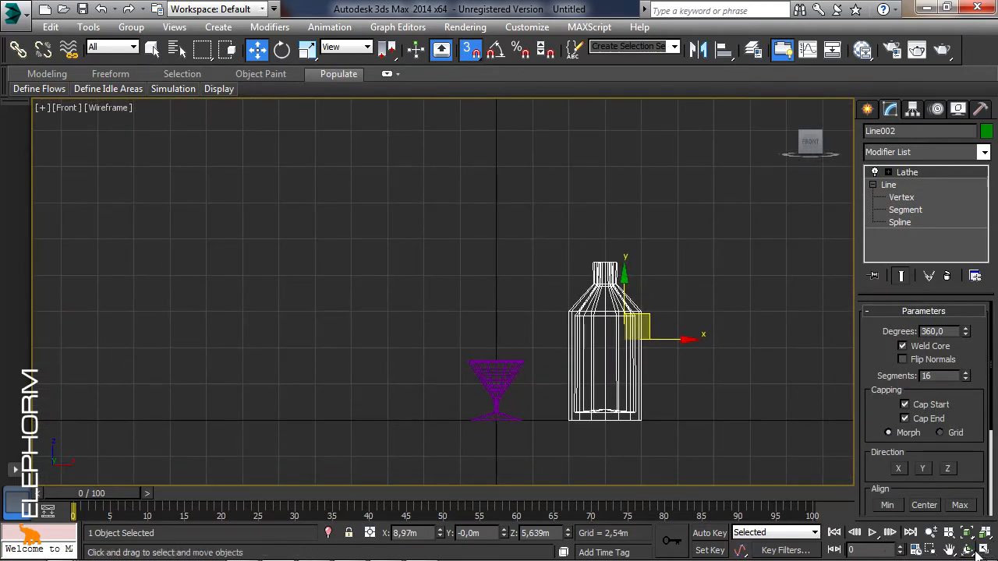
pyautogui.click(970, 550)
pyautogui.click(984, 552)
pyautogui.moveTo(649, 355); pyautogui.dragTo(628, 360)
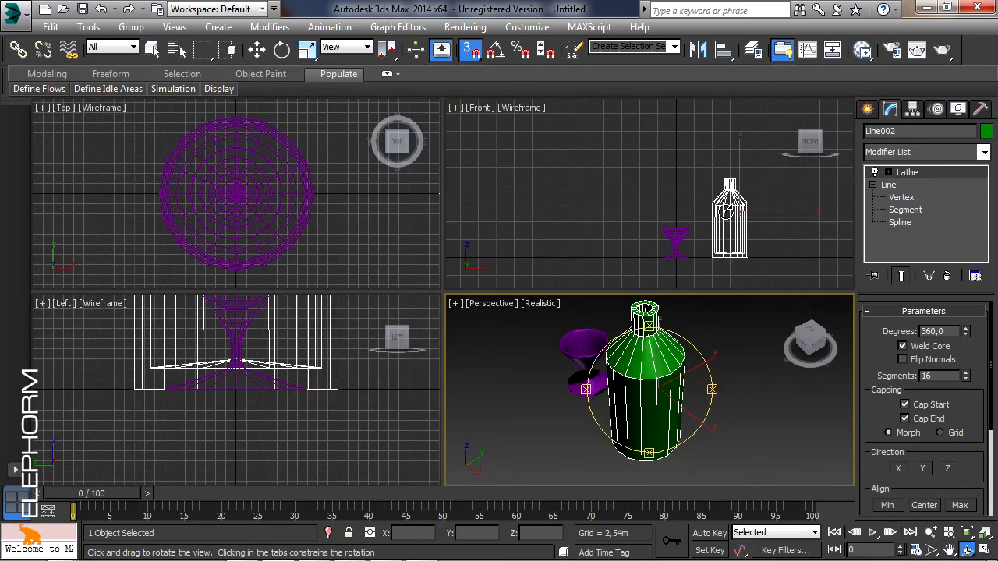
pyautogui.scroll(3, 726, 211)
pyautogui.moveTo(727, 212); pyautogui.dragTo(673, 183, button='middle')
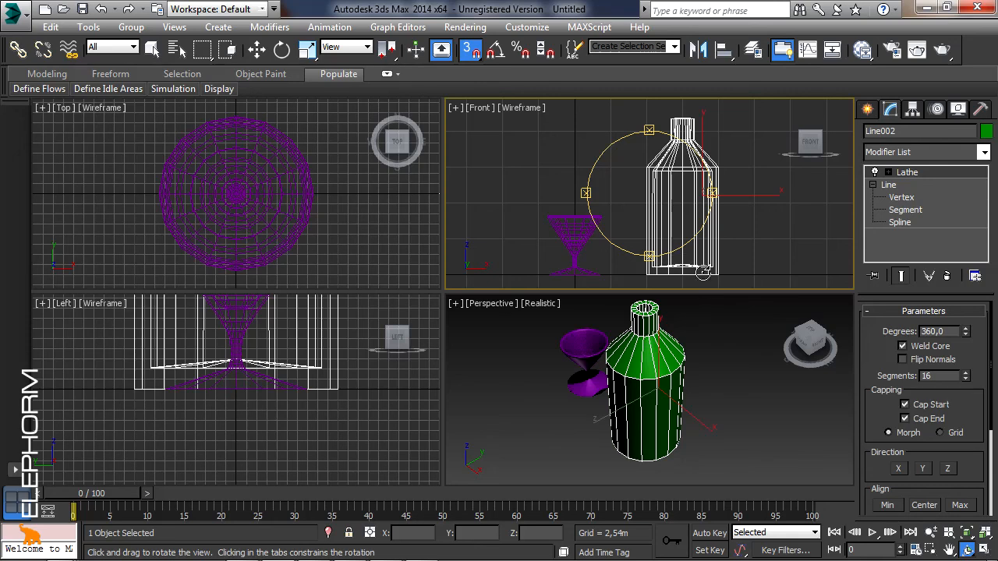
pyautogui.moveTo(674, 269); pyautogui.dragTo(668, 206)
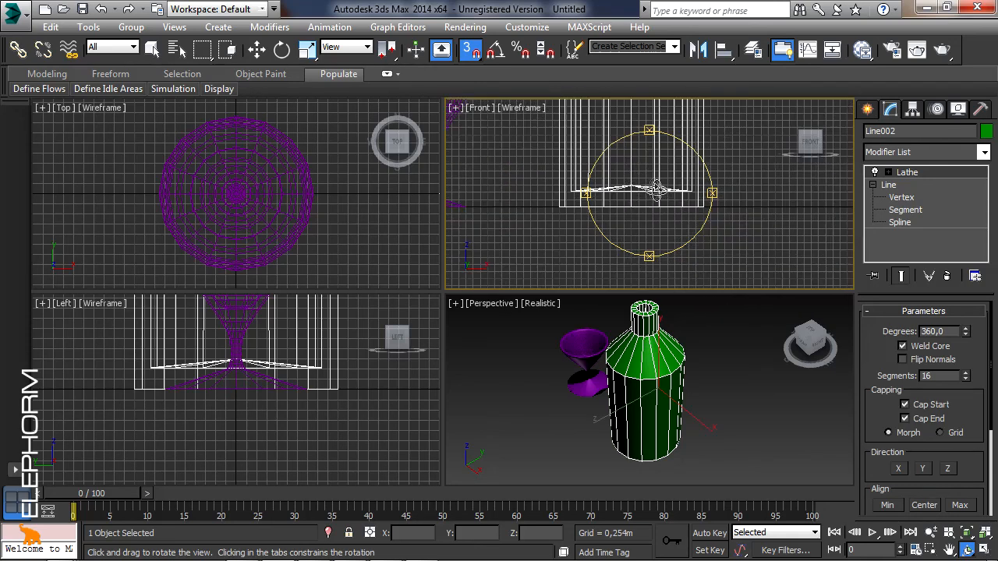